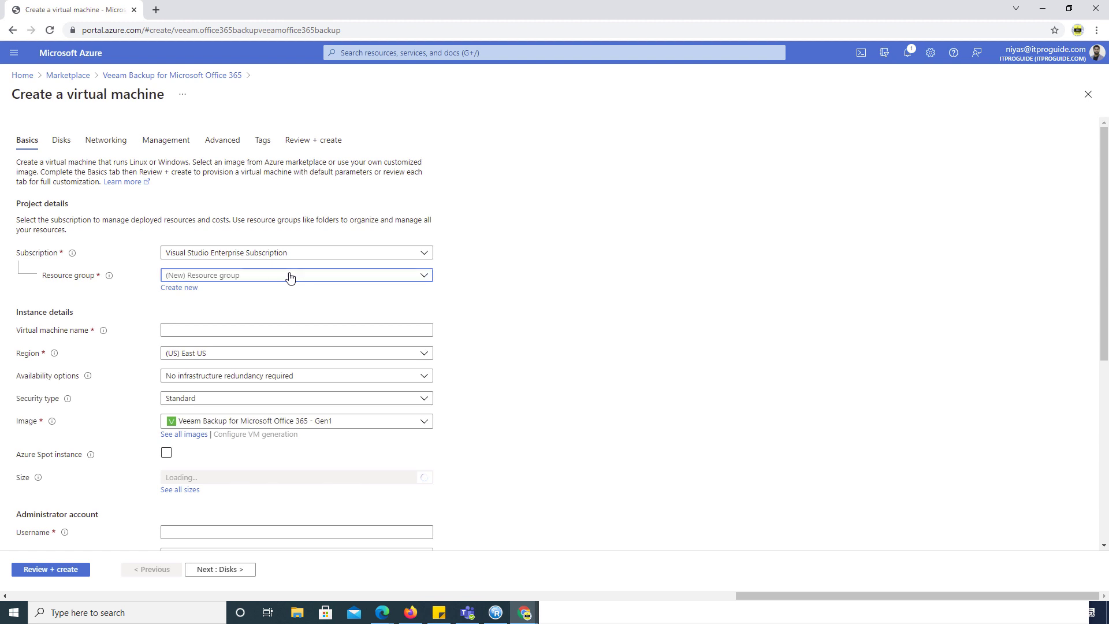
- Create a new resource group named veeambackup365
click(290, 278)
click(191, 289)
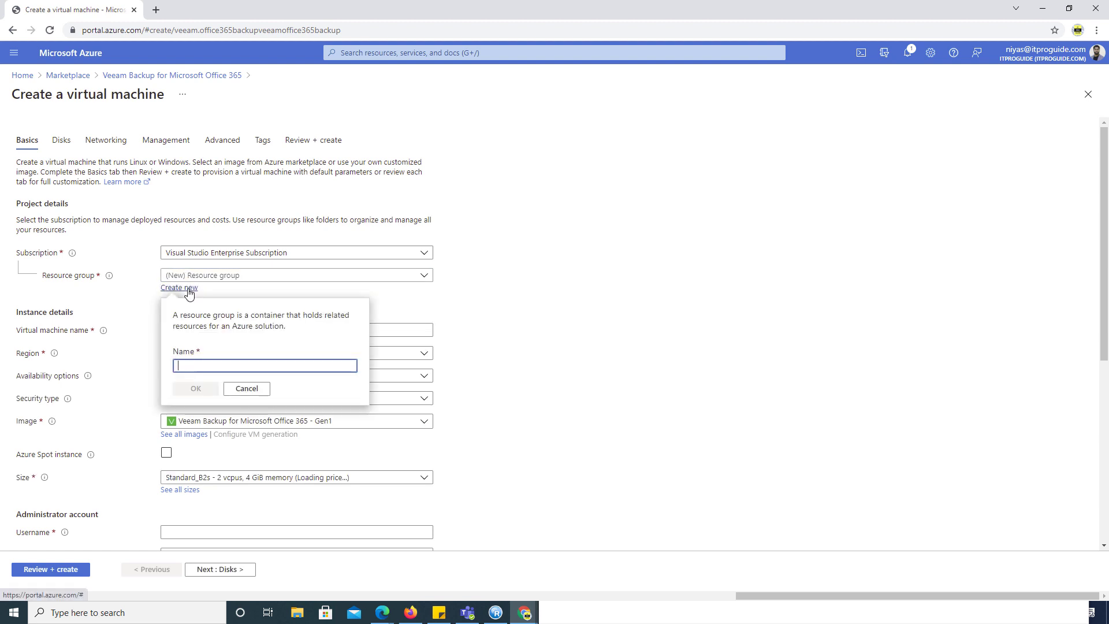
text(veea)
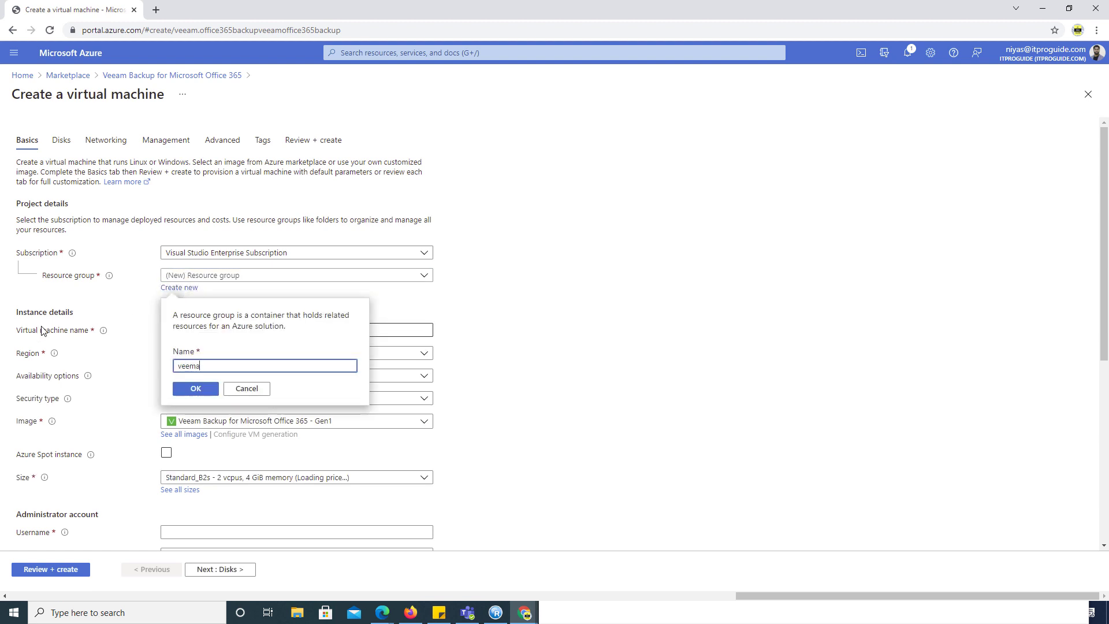
text(mbackup365)
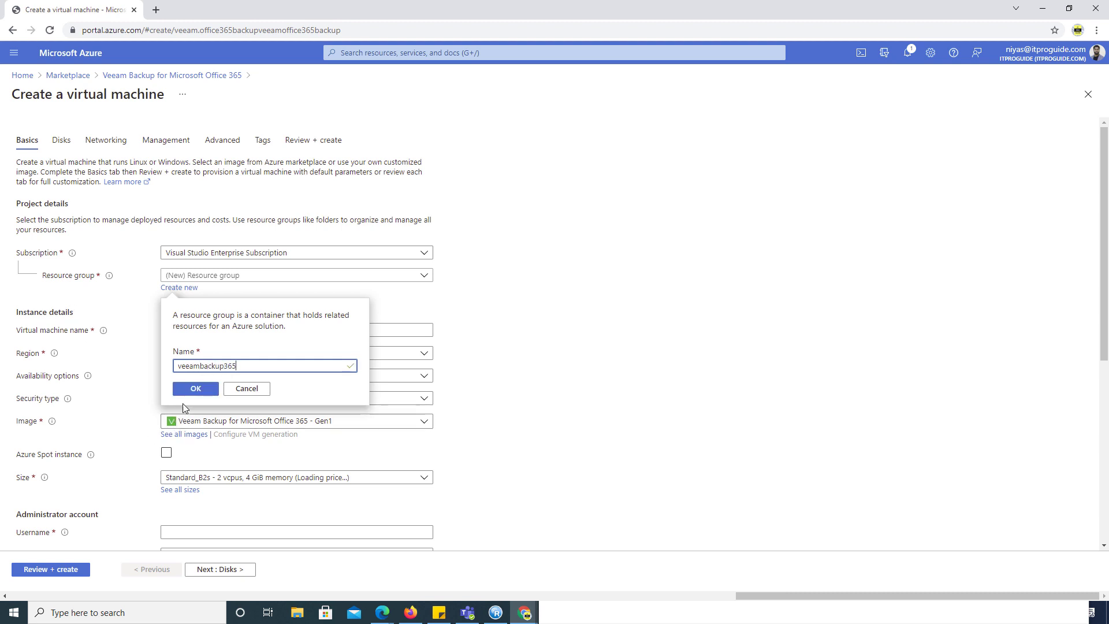
click(195, 388)
- Name the virtual machine veeambackup
click(198, 333)
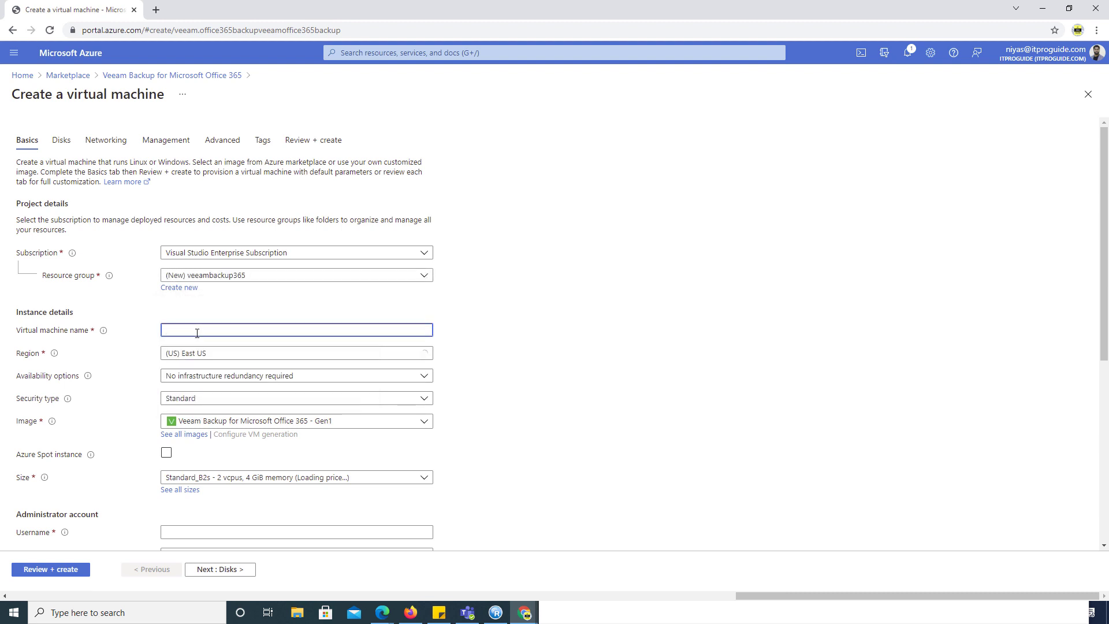
text(veeambackup)
scroll(481, 383, down, 2)
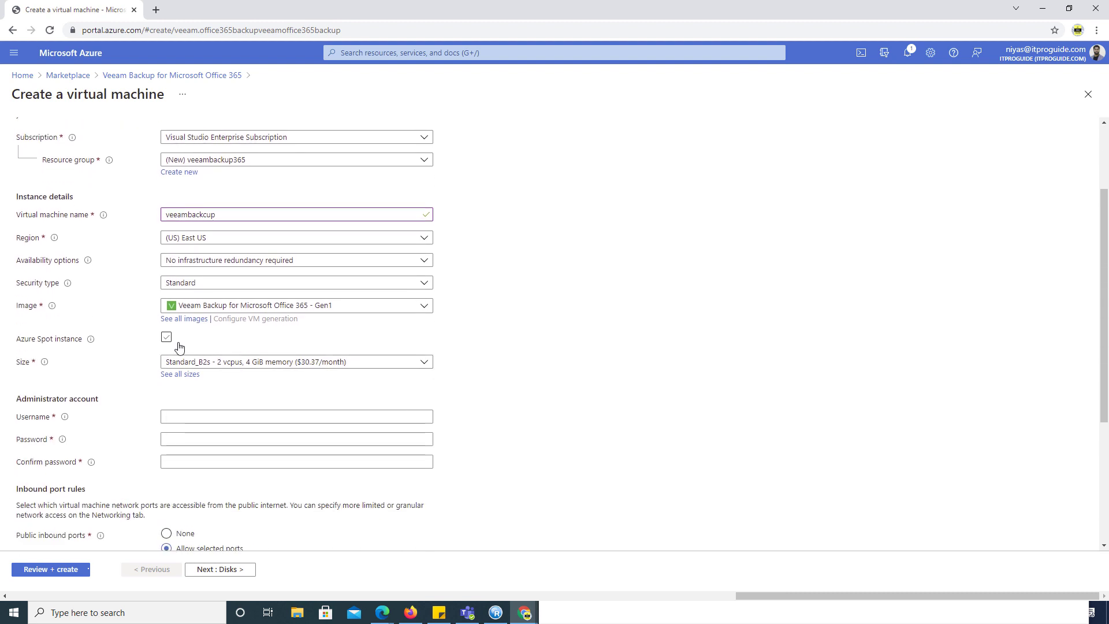
scroll(171, 372, down, 1)
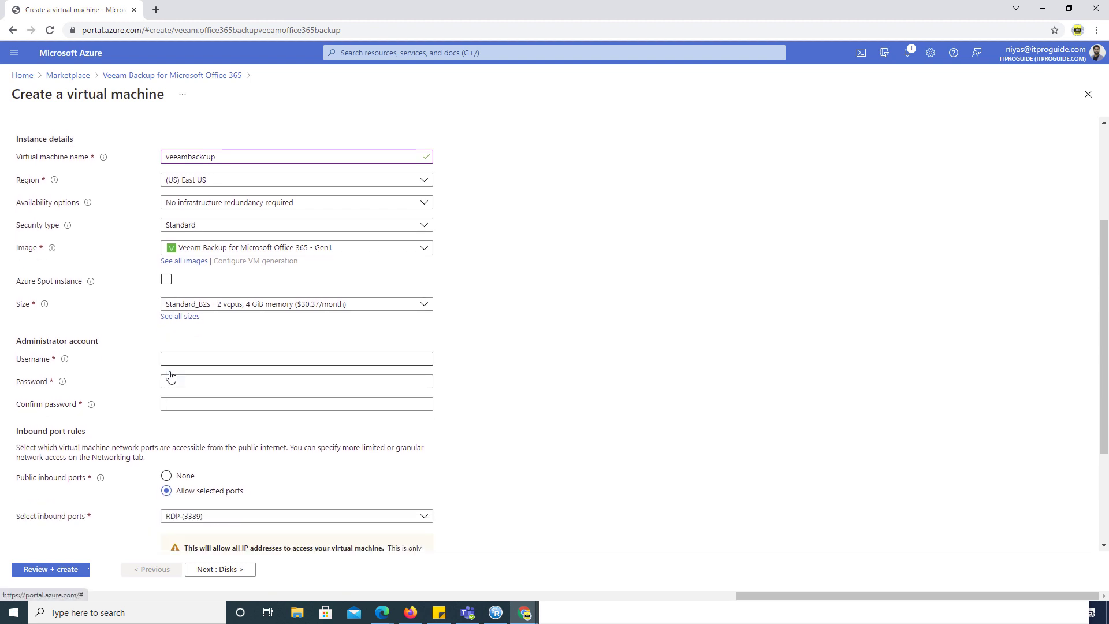
scroll(171, 376, down, 1)
- Accept the suggested administrator username, set and confirm the password, then continue to Disks
click(172, 303)
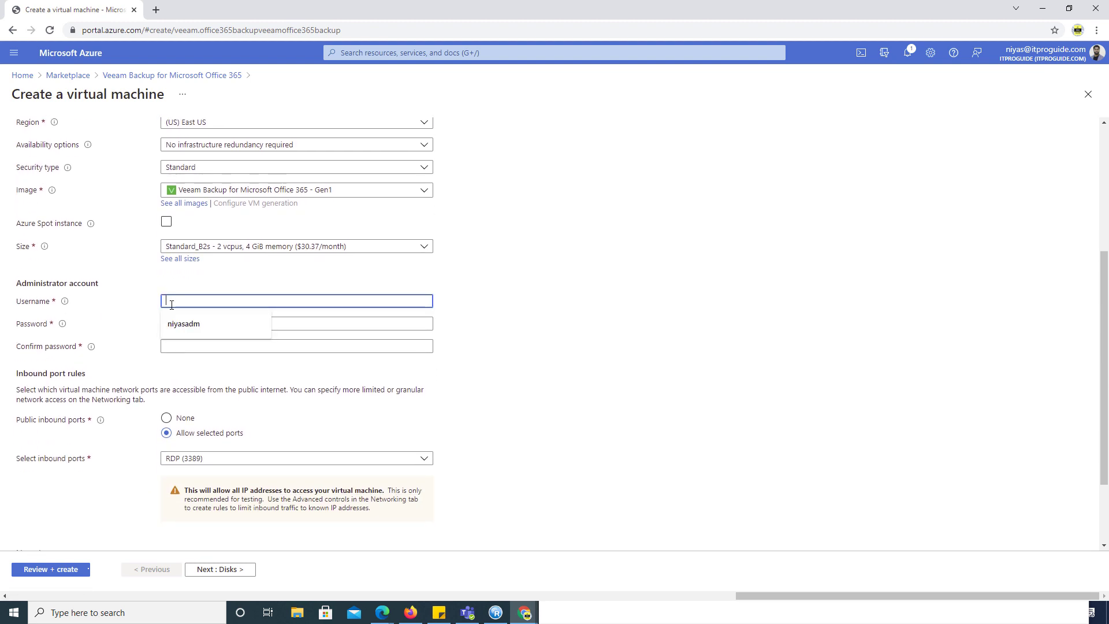
key(Down)
key(Tab)
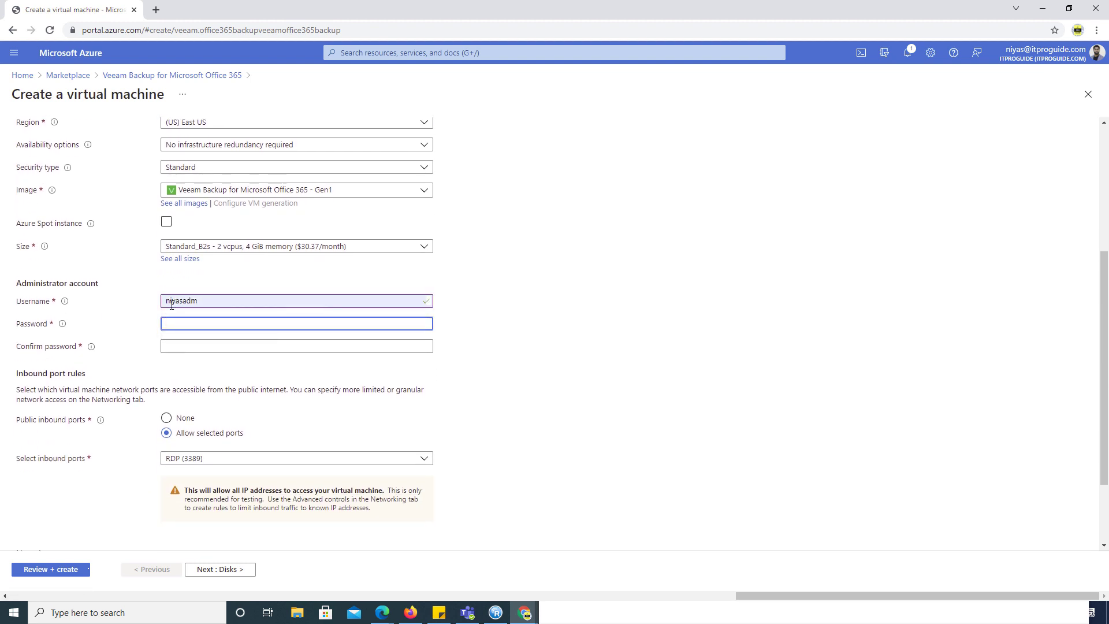
text(••••••••••)
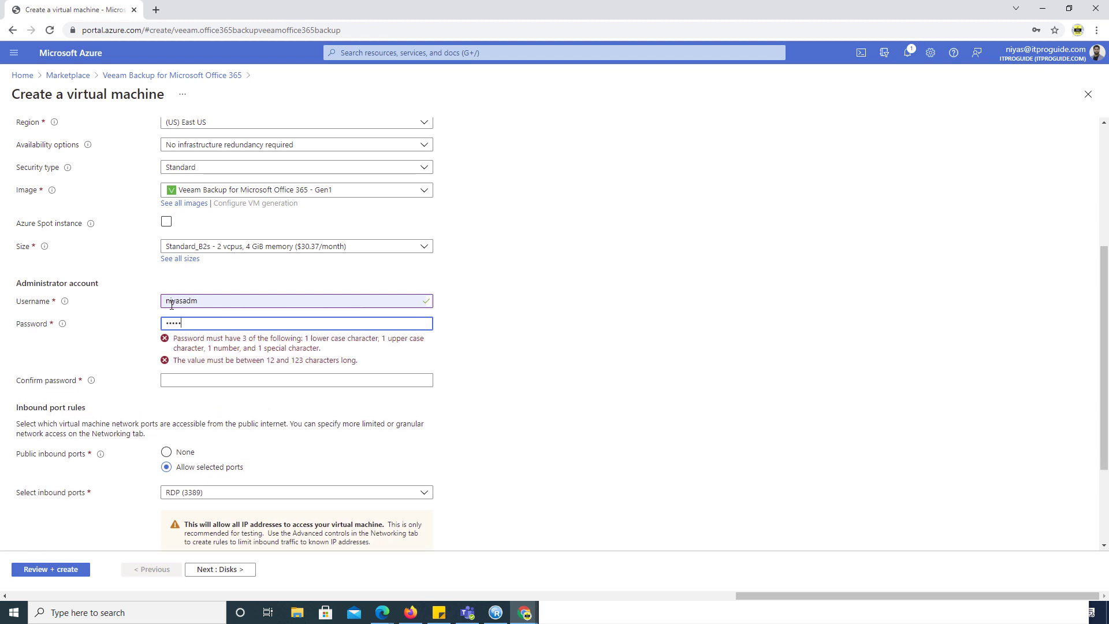
text(•••)
key(Tab)
text(•••••)
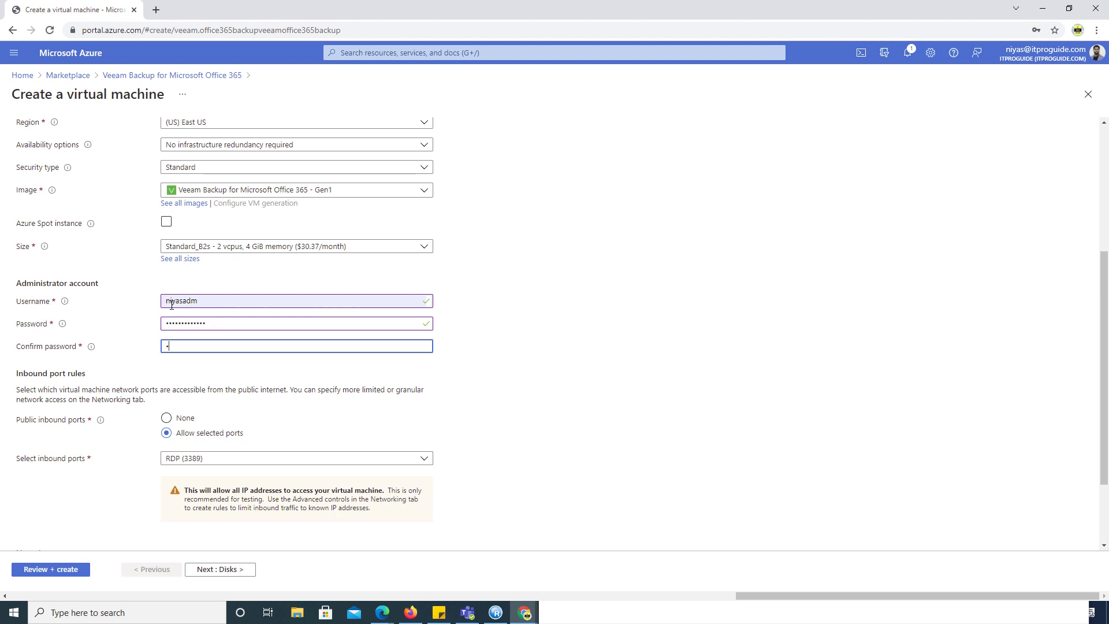
text(••••••••)
click(495, 458)
scroll(495, 460, down, 2)
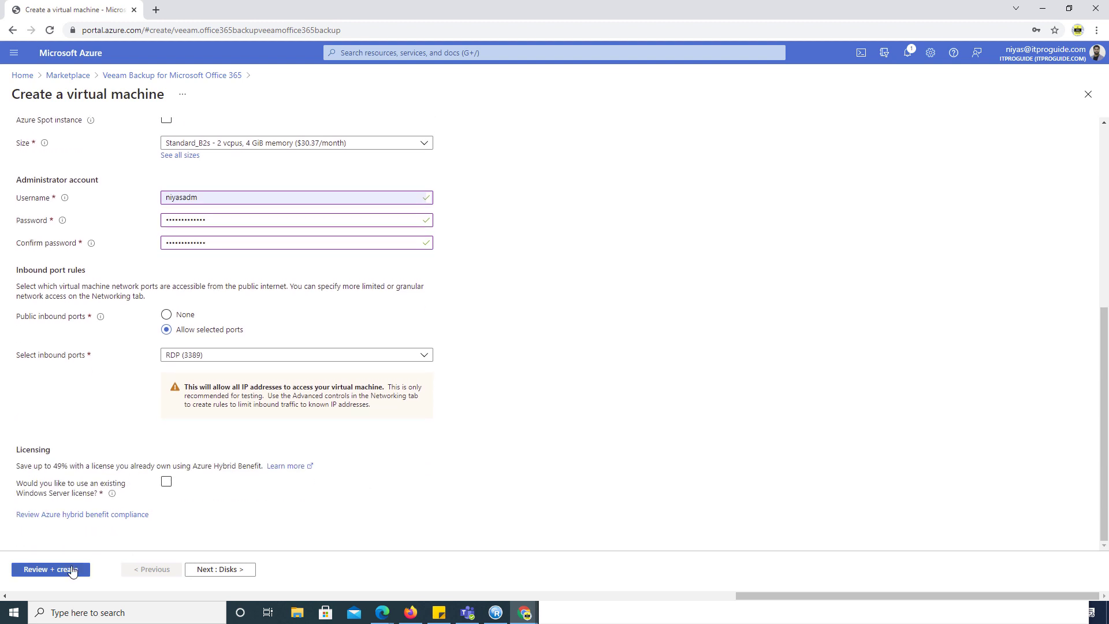
click(199, 570)
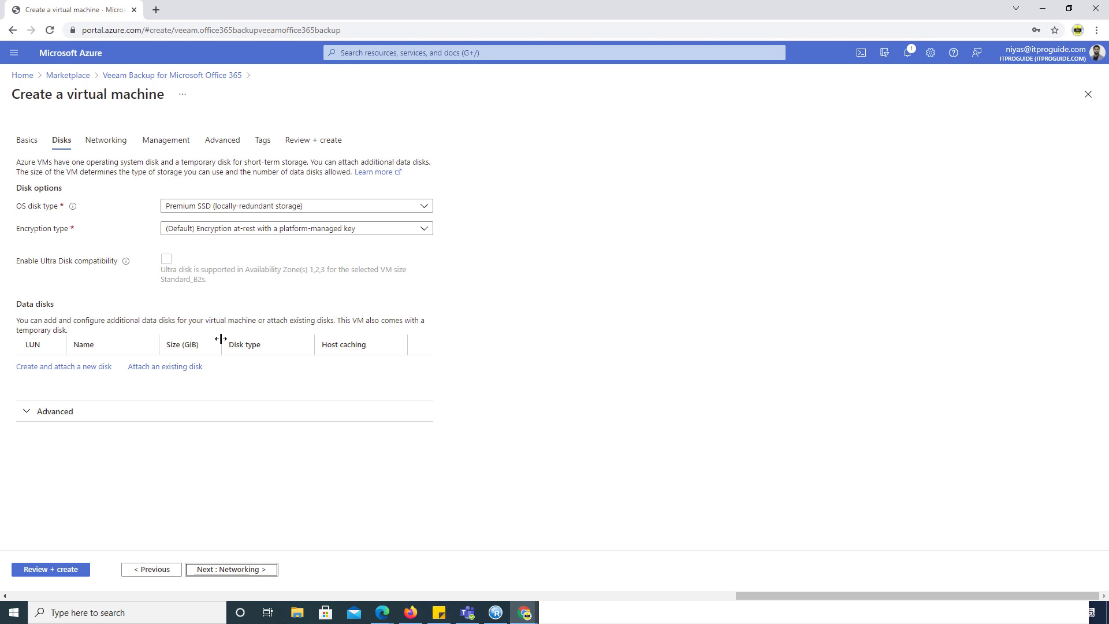
- Skip past the Disks and remaining wizard settings toward the Review + create validation
click(226, 569)
click(225, 568)
click(225, 569)
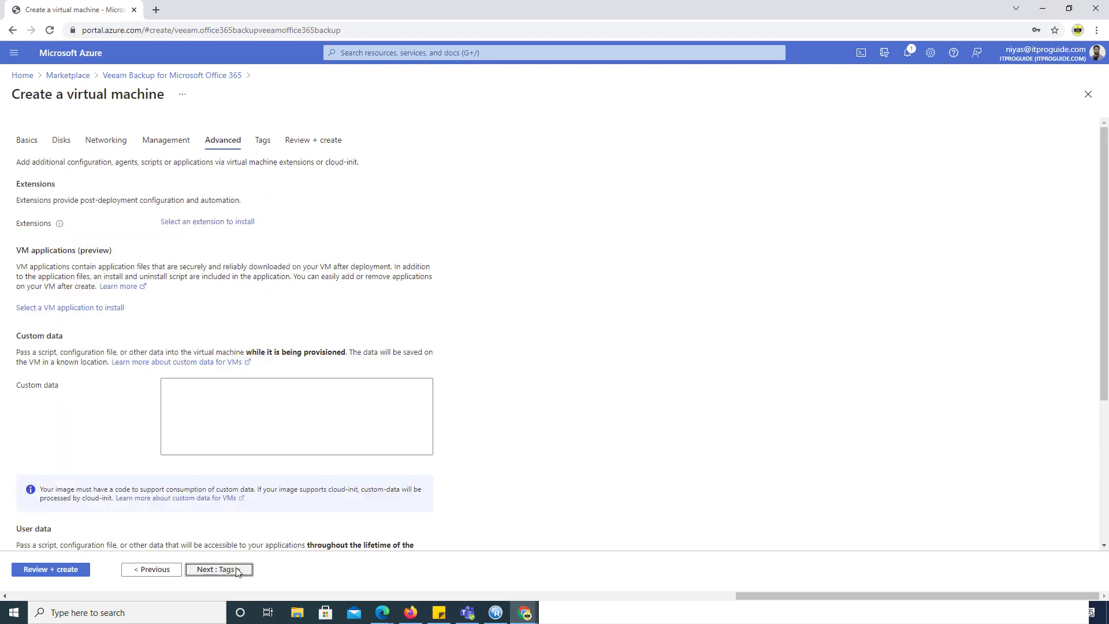
click(35, 570)
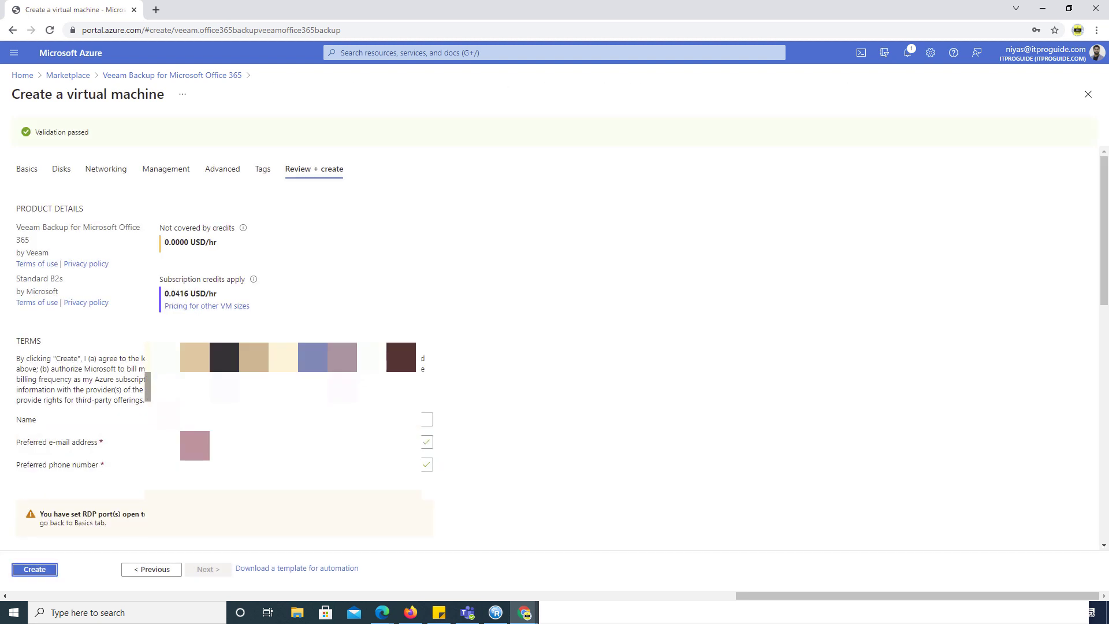
- Create the veeambackup virtual machine from the Review + create page to start deployment
click(677, 442)
scroll(651, 484, down, 1)
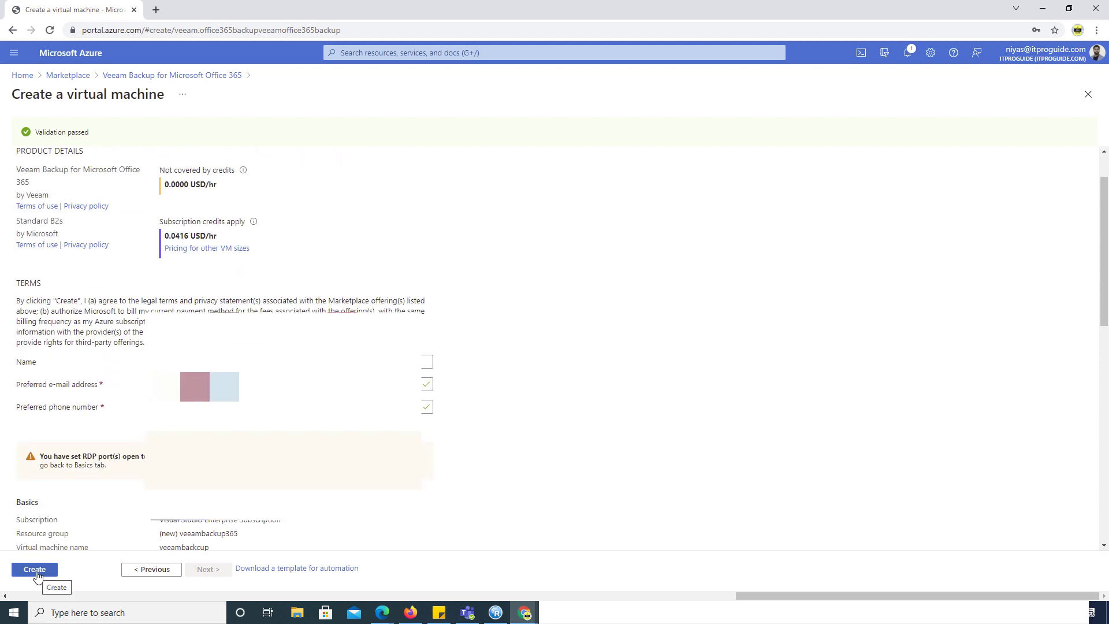
click(34, 570)
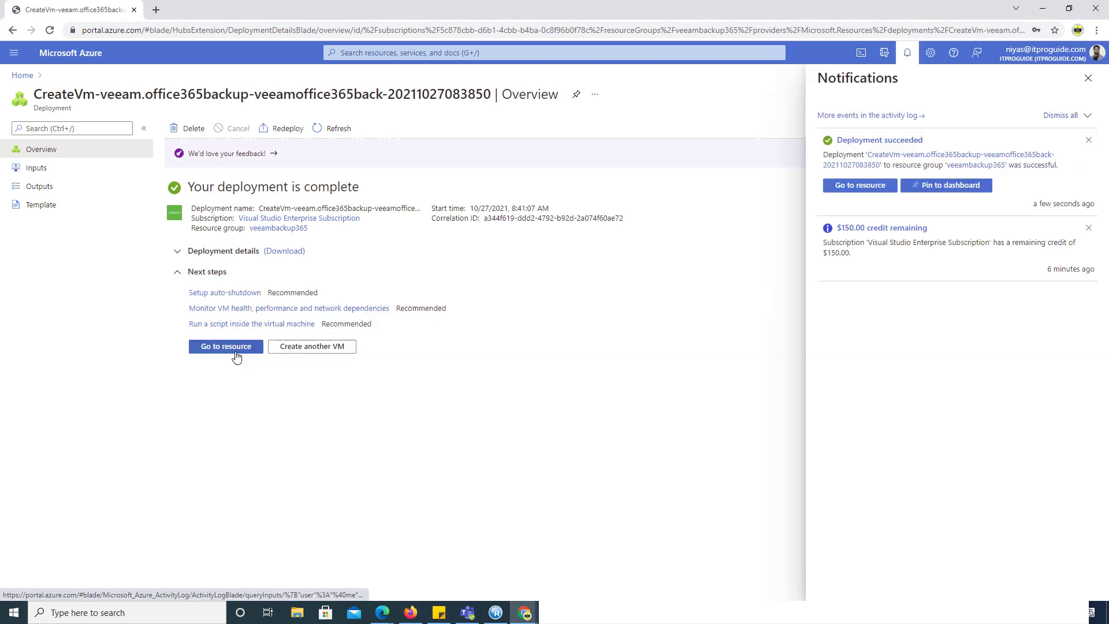
- Download veeambackup.rdp from the VM's Connect > RDP page and open it
click(225, 346)
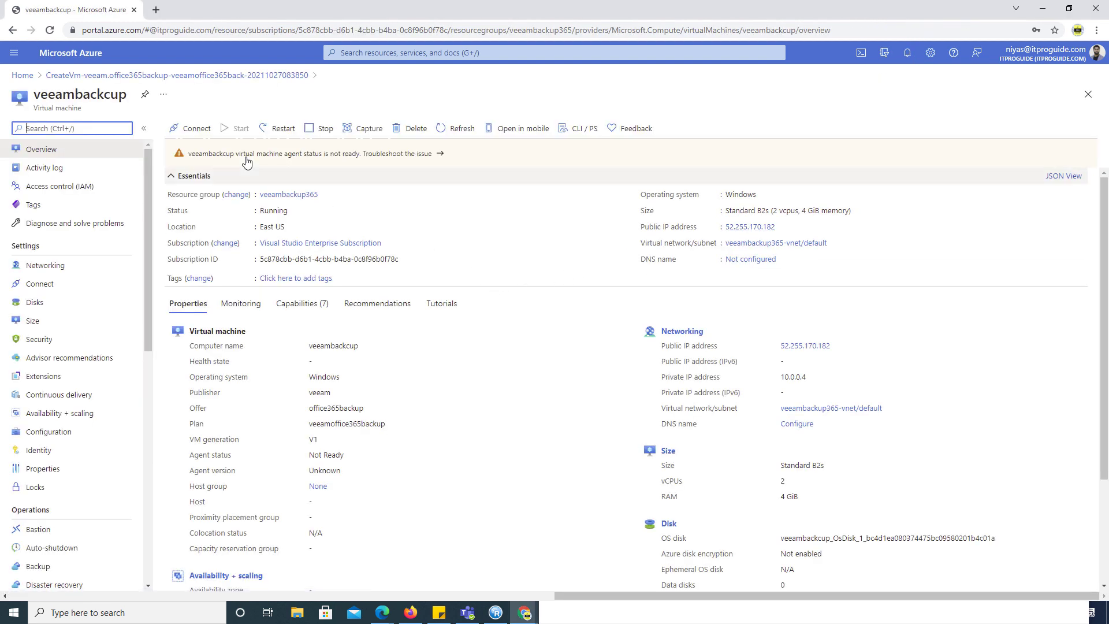
click(194, 129)
click(197, 149)
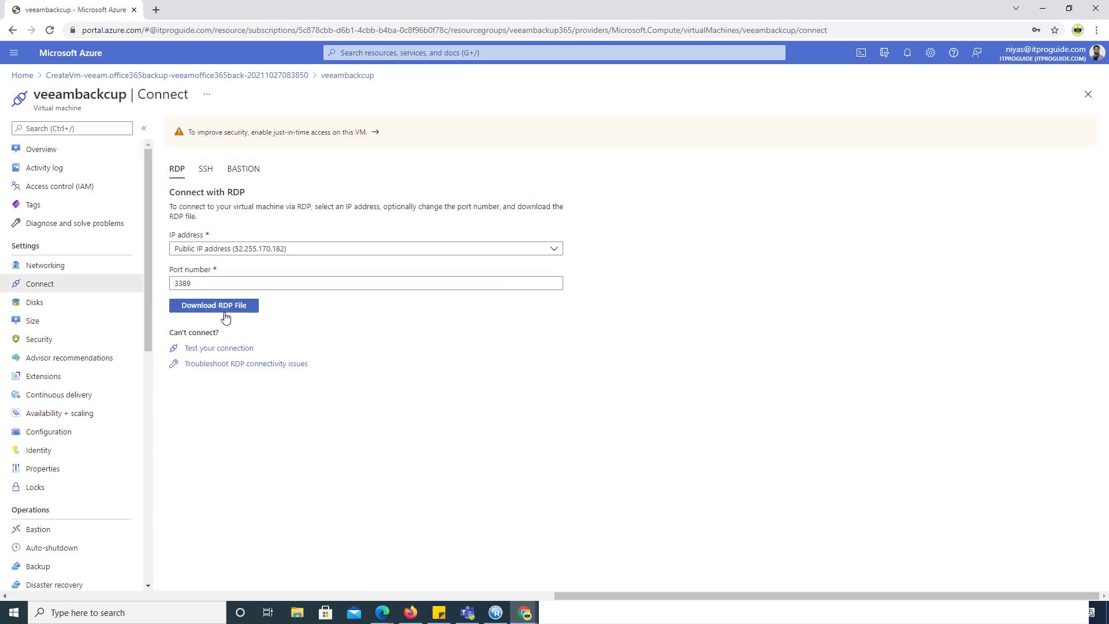
click(222, 310)
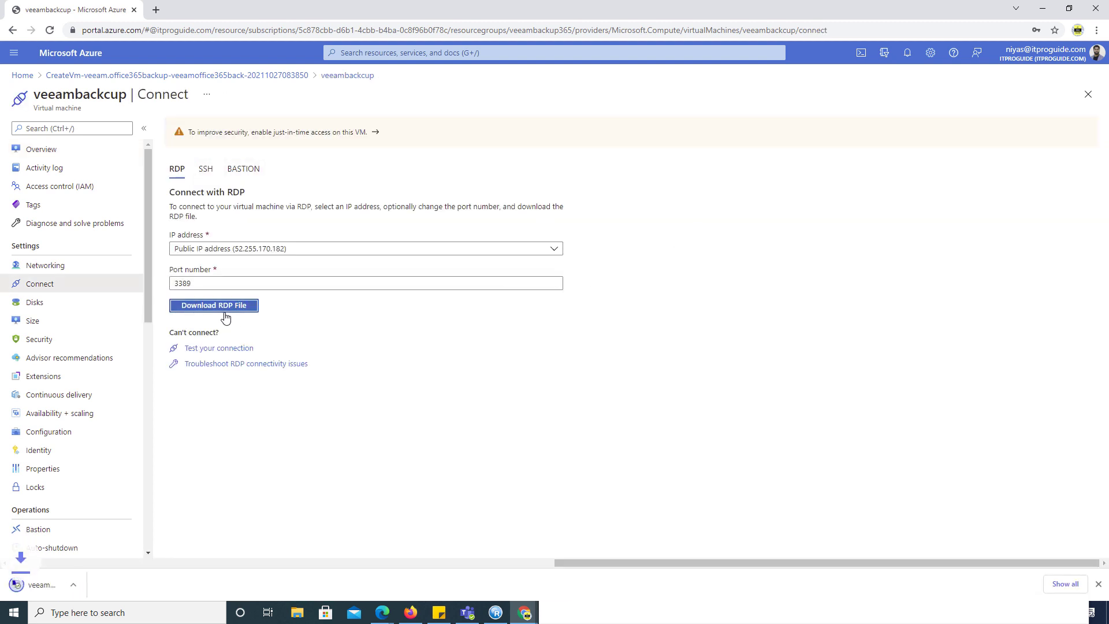
click(49, 586)
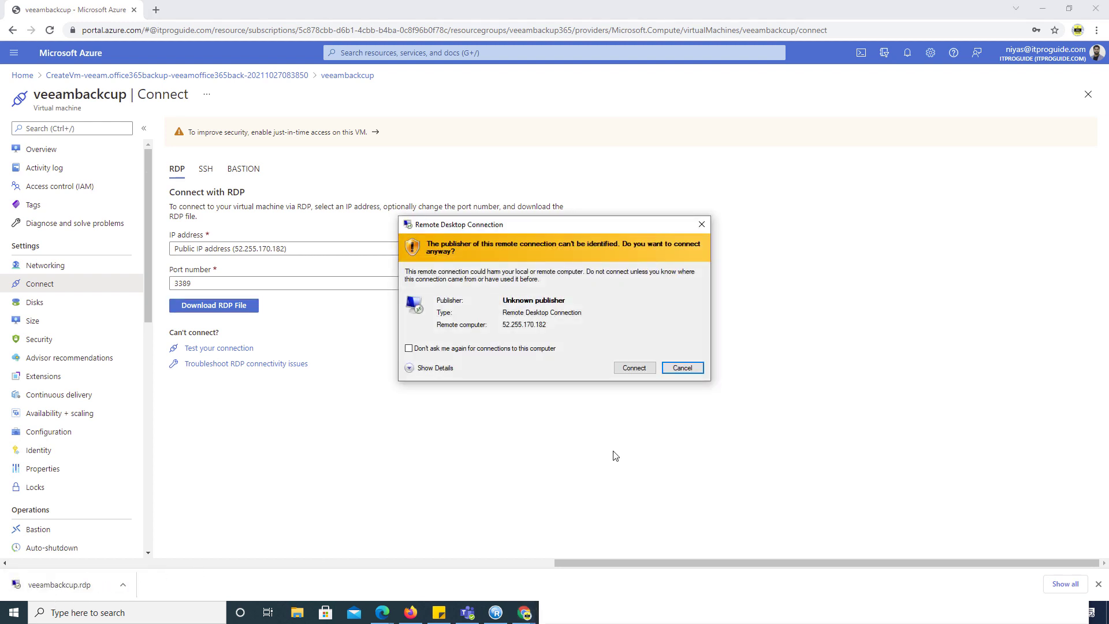
- Connect to 52.255.170.182 as a different account using the administrator username and password
click(641, 369)
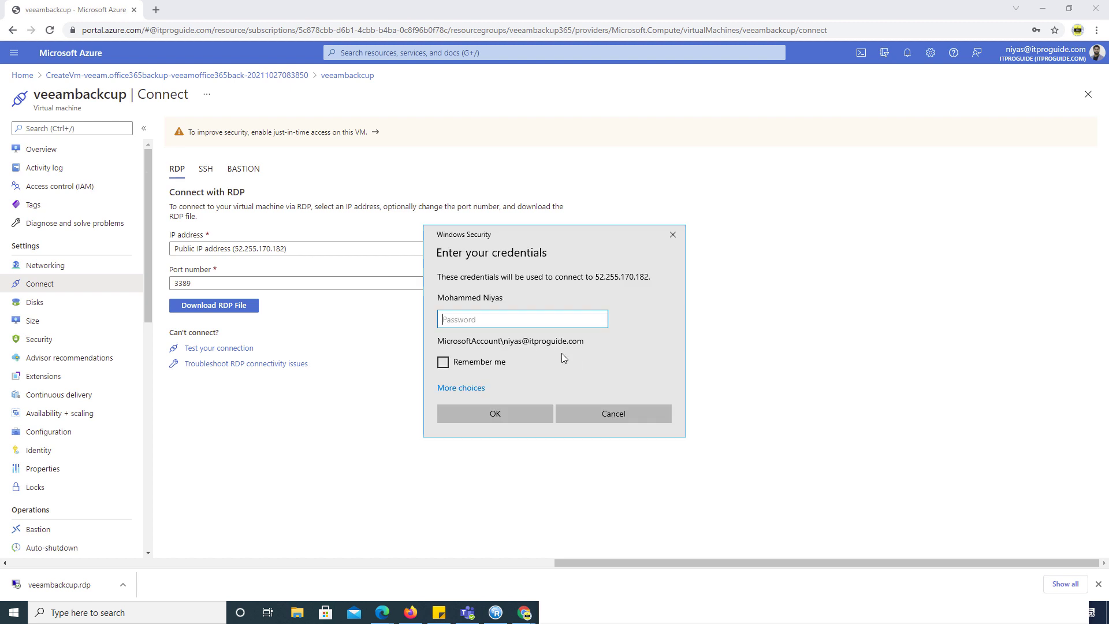
click(469, 388)
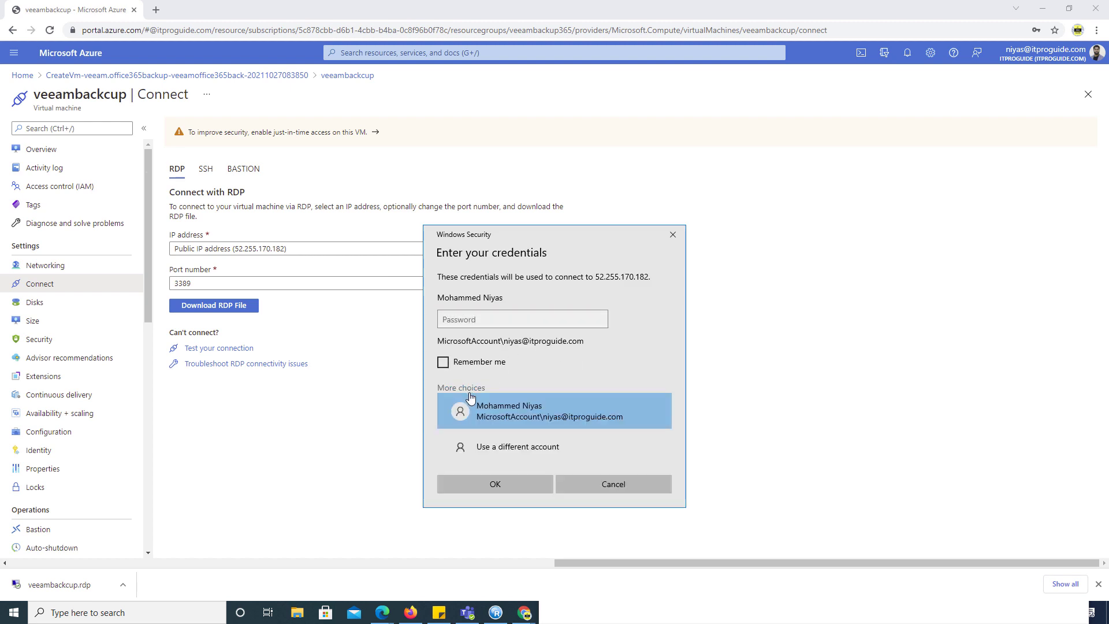
click(495, 440)
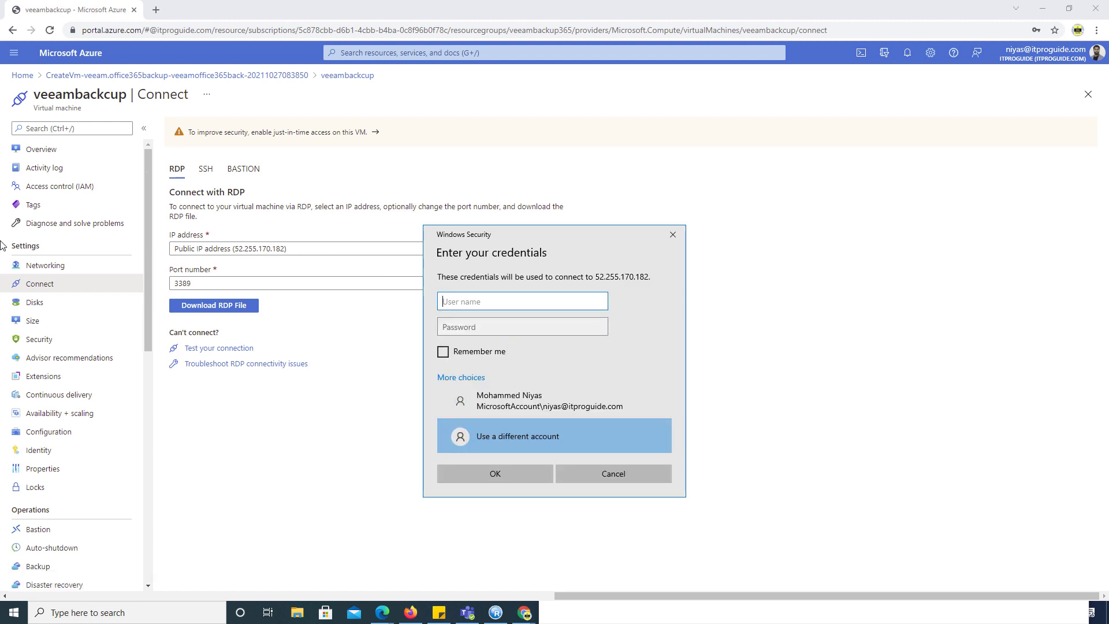
text(niyasadm)
key(Tab)
key(Return)
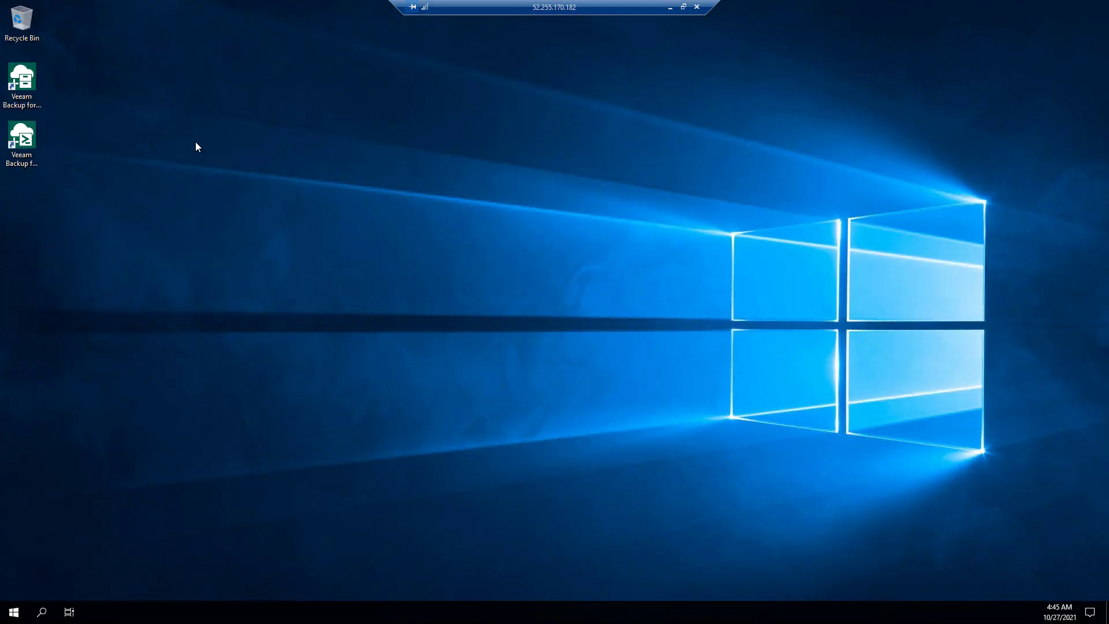
- Launch the Veeam console, allow network discovery, minimize Server Manager, and connect to 127.0.0.1:9191
double_click(22, 95)
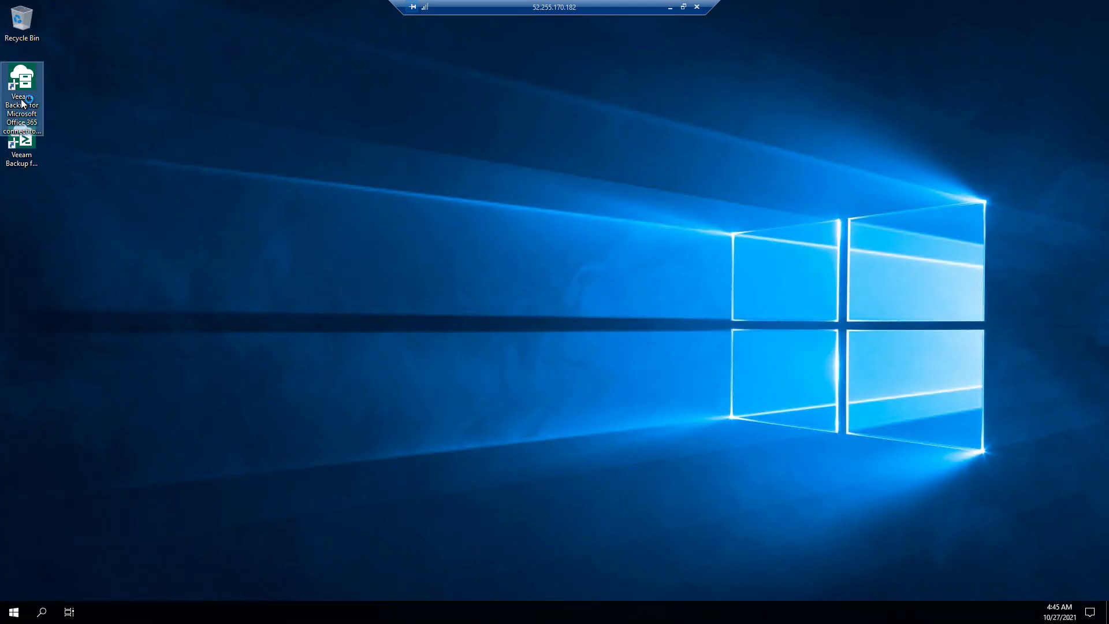
click(25, 162)
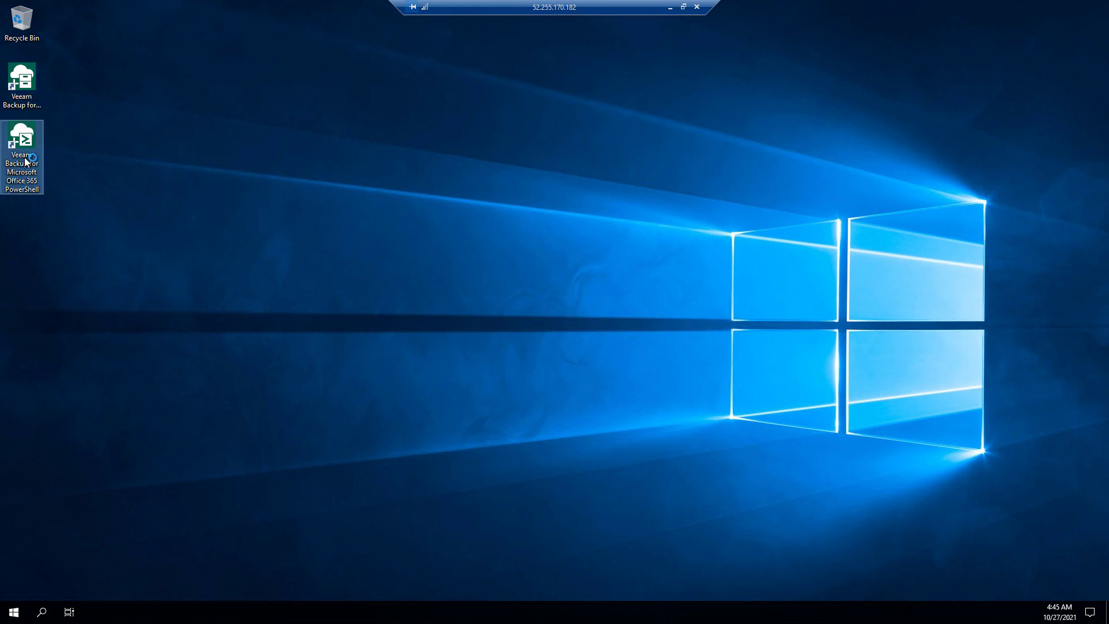
click(26, 90)
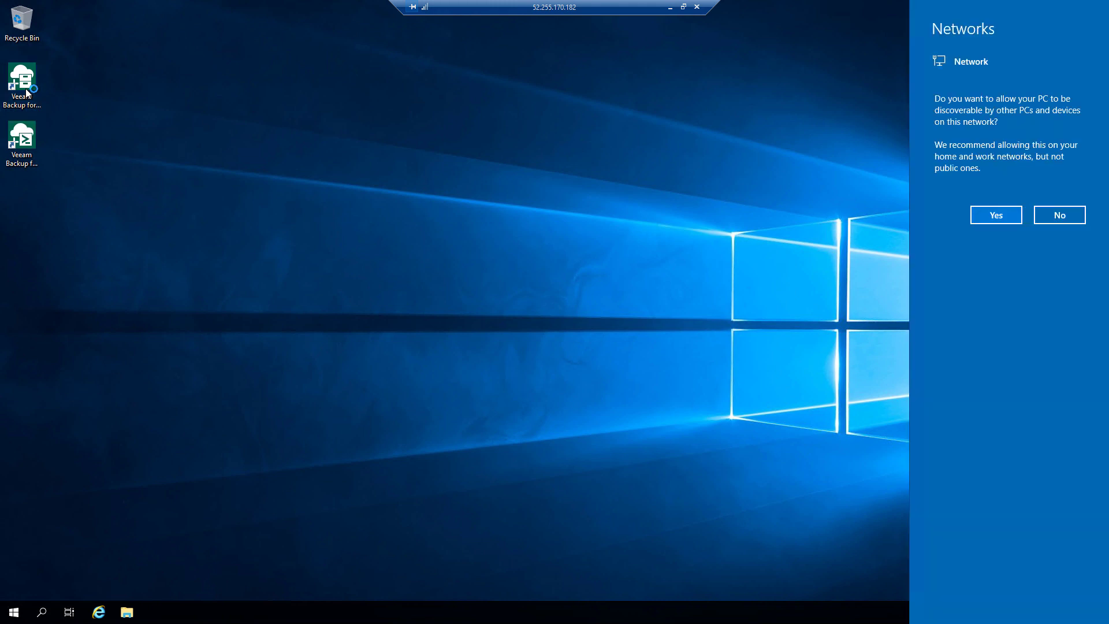
click(1003, 215)
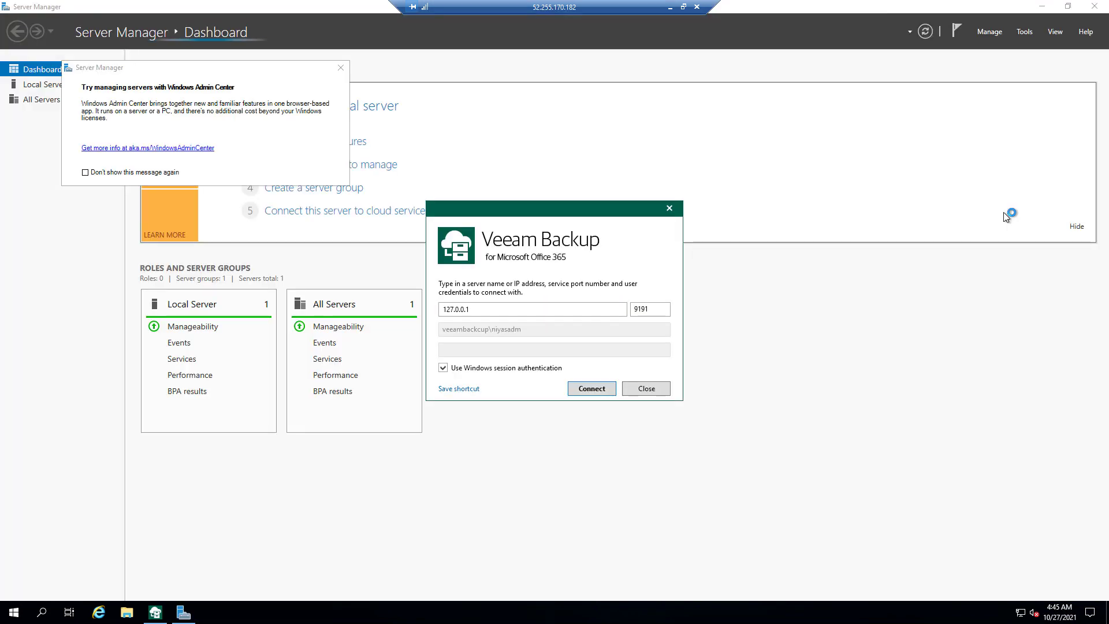
click(340, 69)
click(1046, 7)
click(1045, 7)
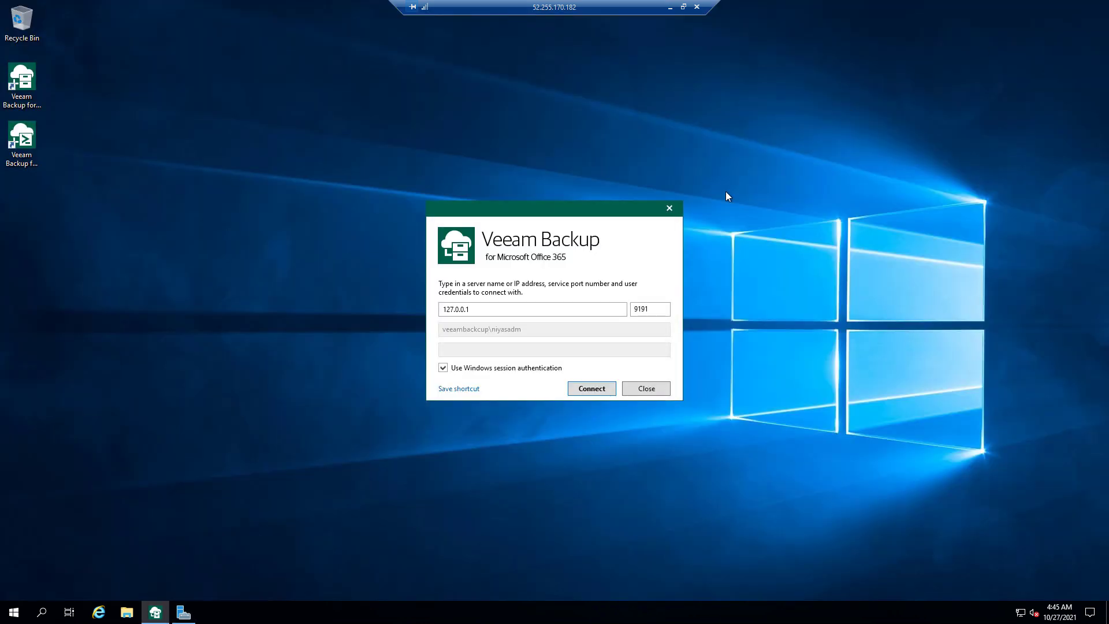
click(586, 393)
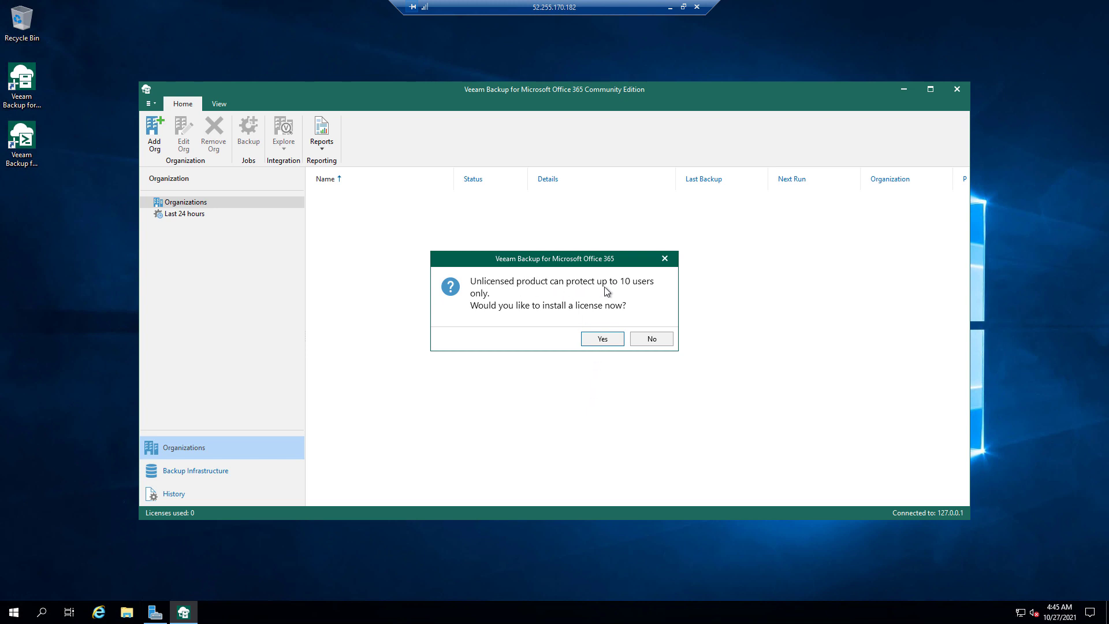
- Skip installing a license file and keep the free Community license for 10 users
click(598, 339)
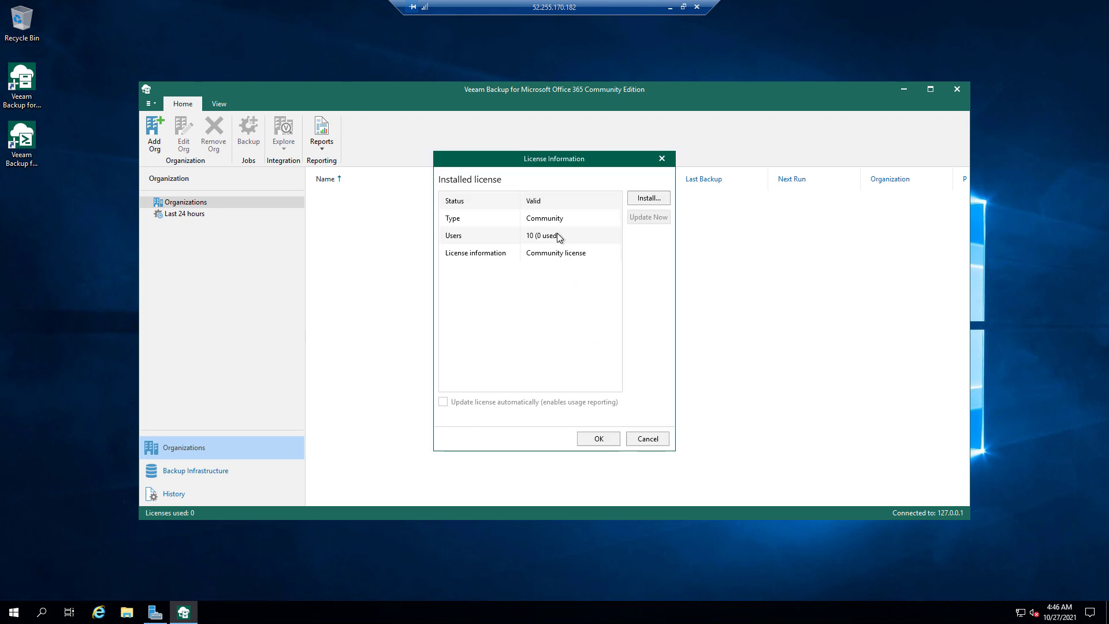
click(560, 236)
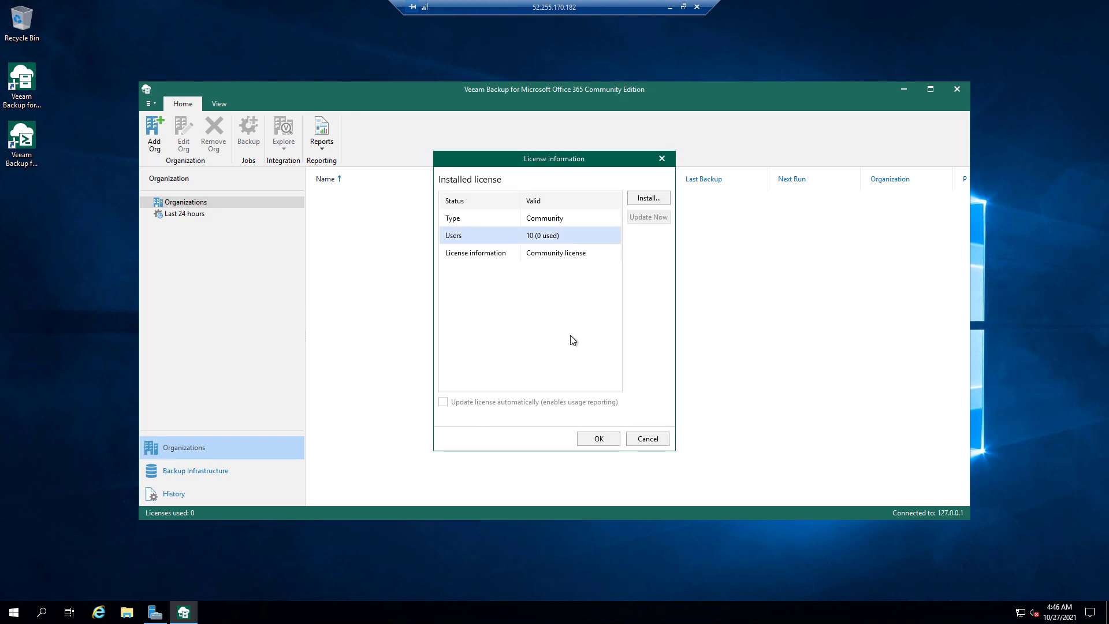
click(644, 202)
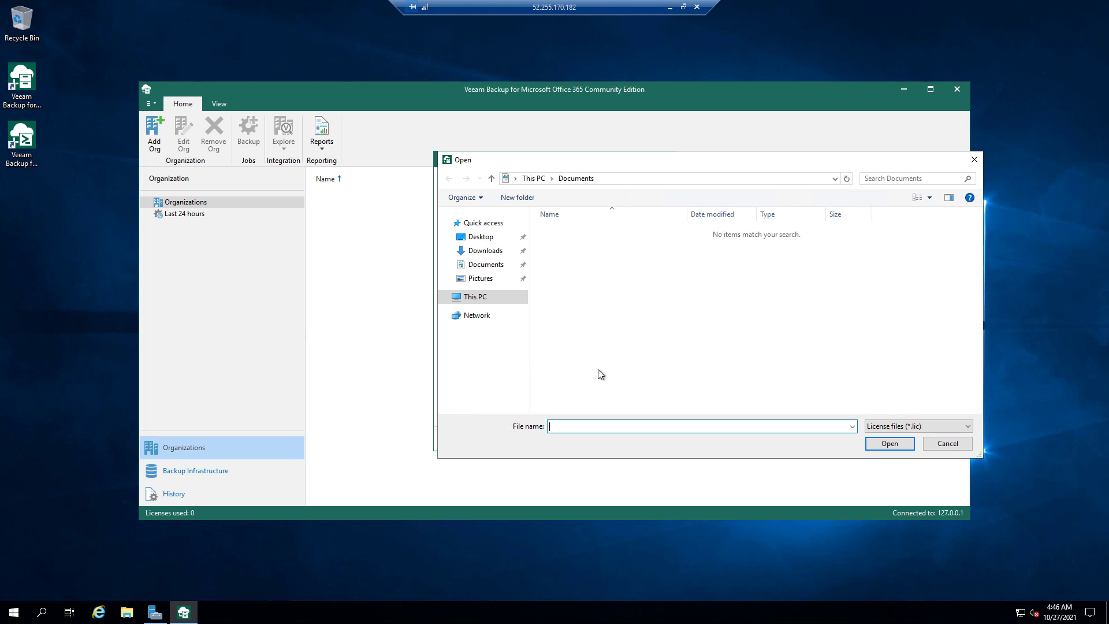
click(938, 446)
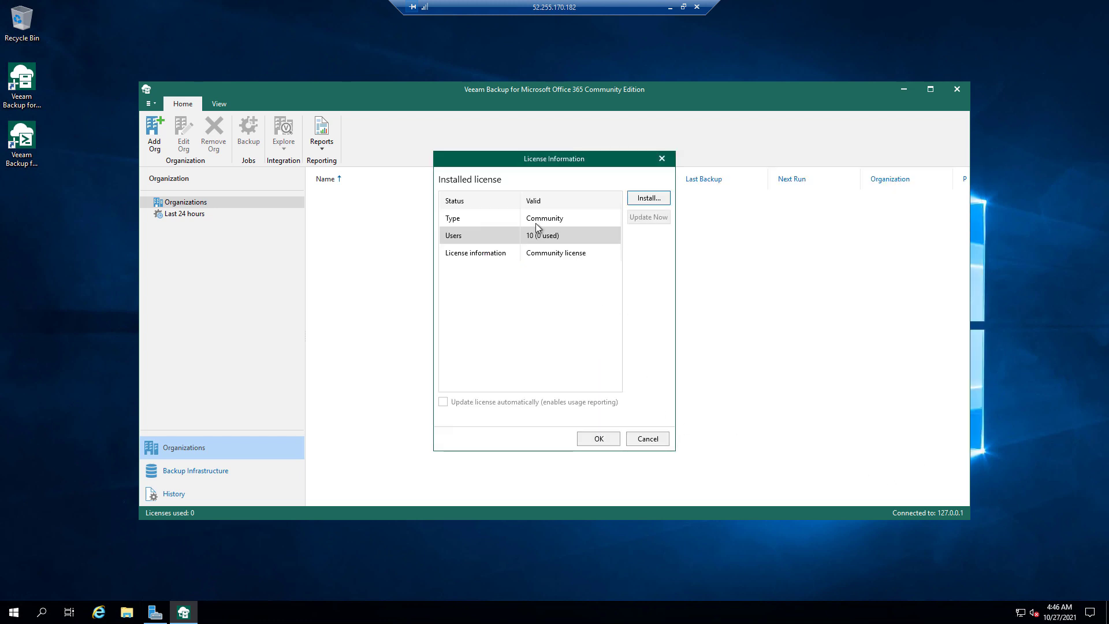
click(577, 437)
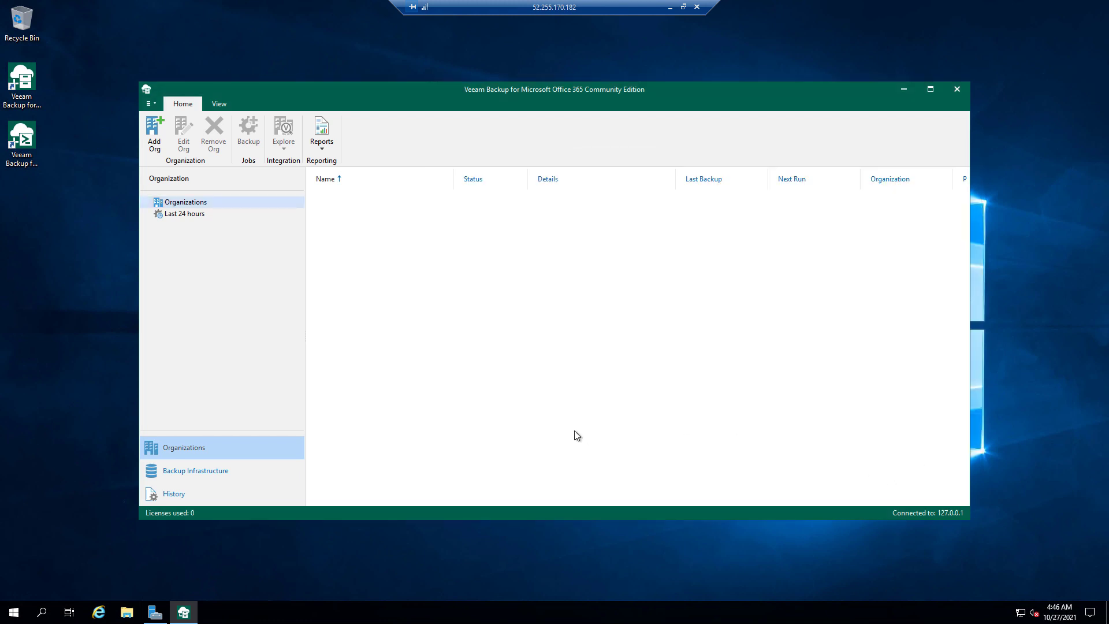
click(154, 152)
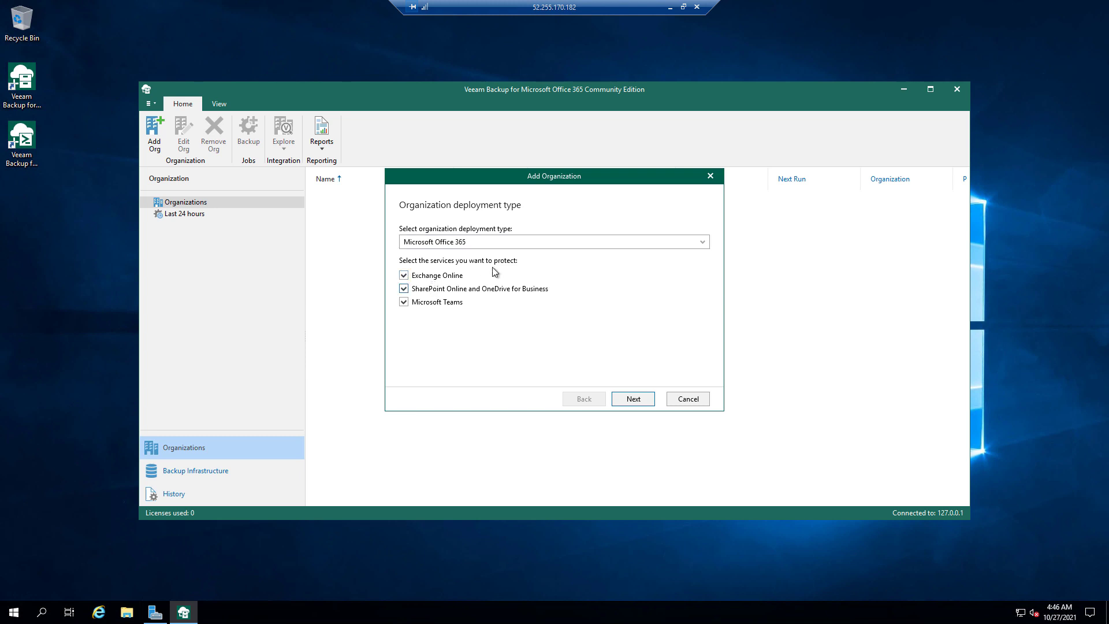
- Keep Microsoft Office 365 deployment and protect only Exchange Online, deselecting SharePoint and OneDrive
click(586, 241)
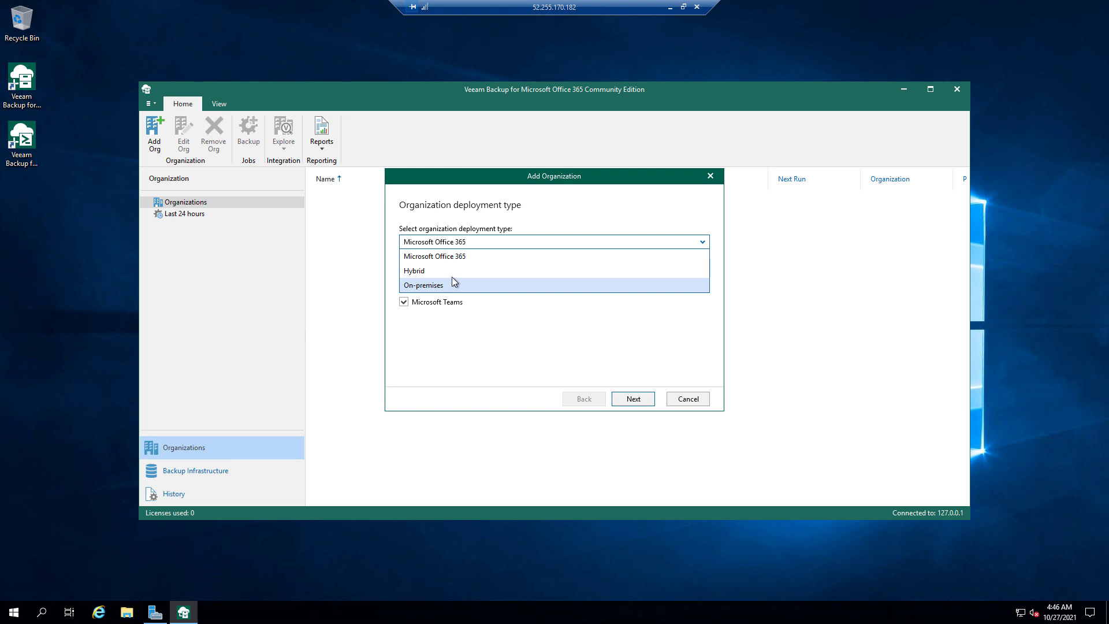
click(449, 258)
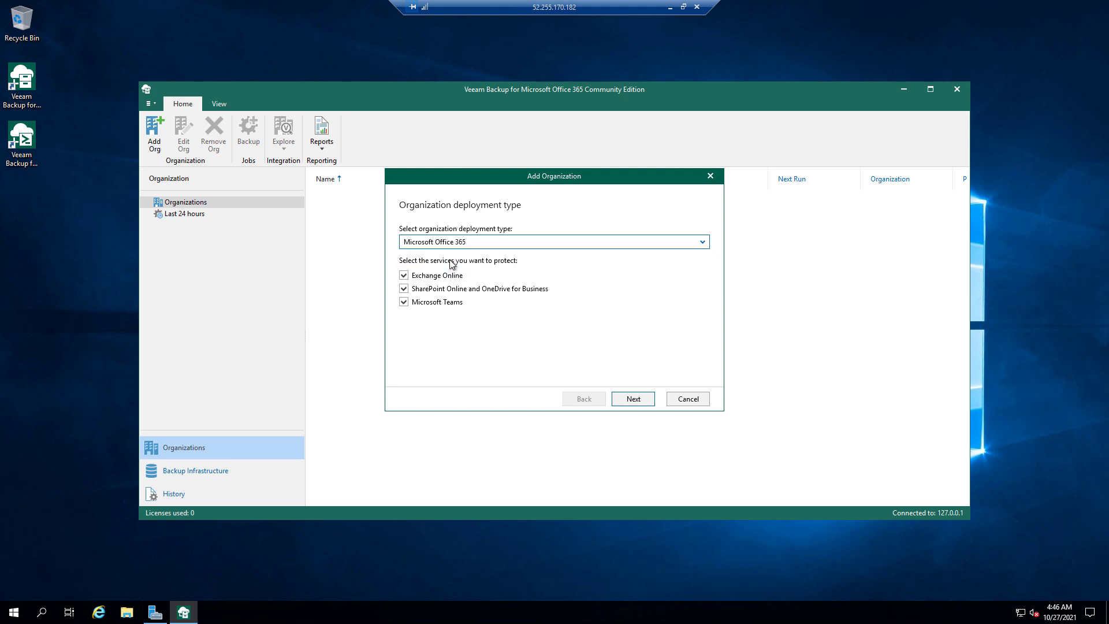
click(443, 297)
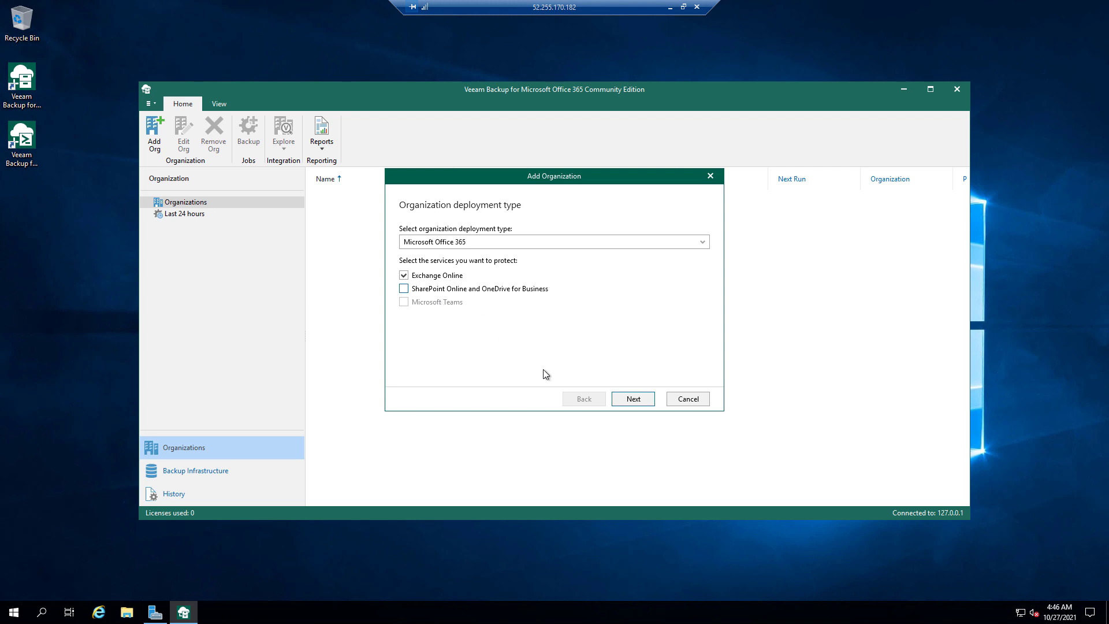
click(647, 403)
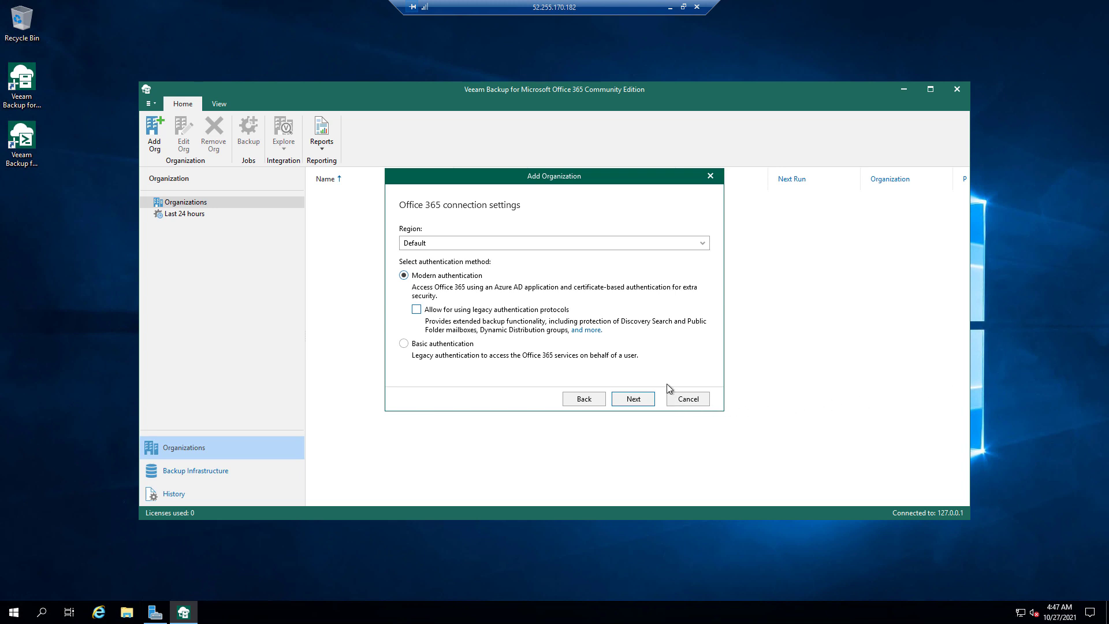
- Continue with Modern authentication in the Default region to the Azure AD application options
click(636, 397)
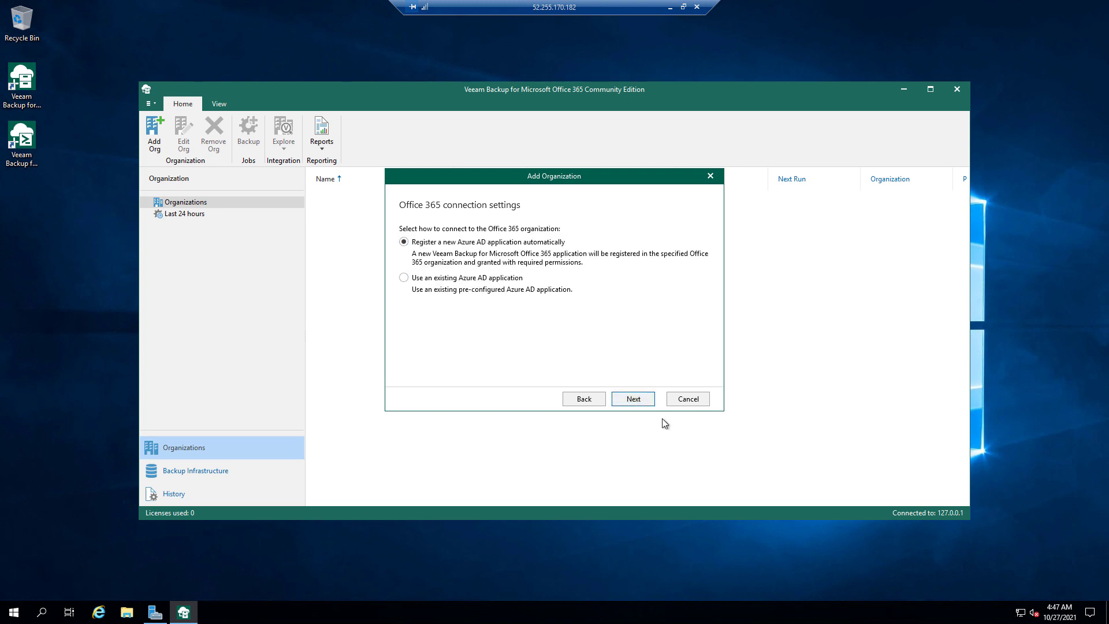
click(629, 395)
- Generate a new self-signed certificate for the Azure AD application
click(632, 399)
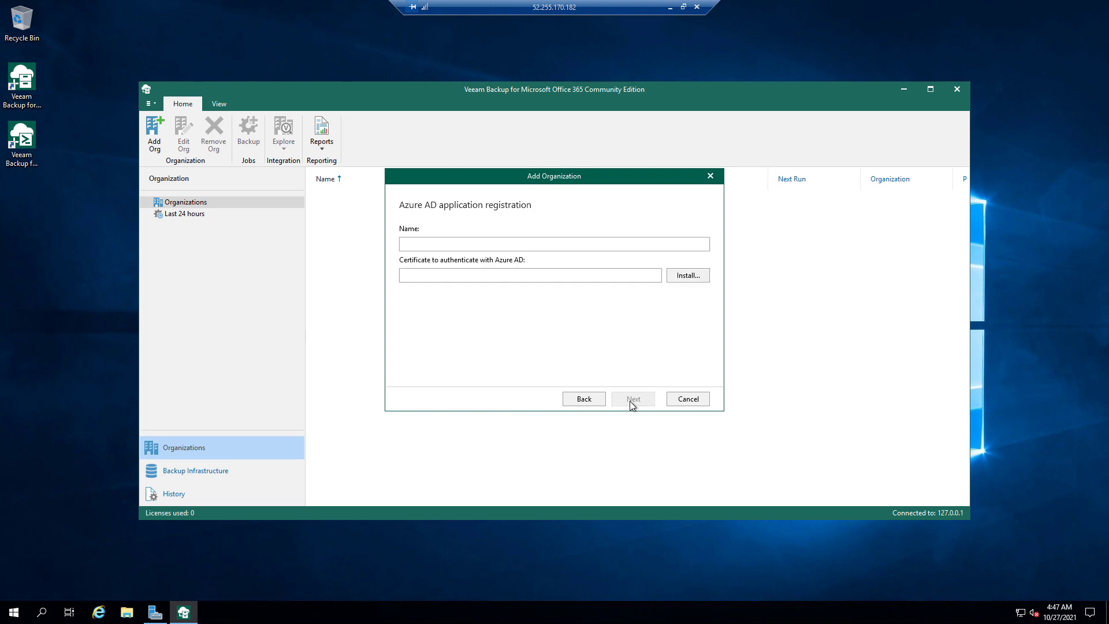
click(665, 242)
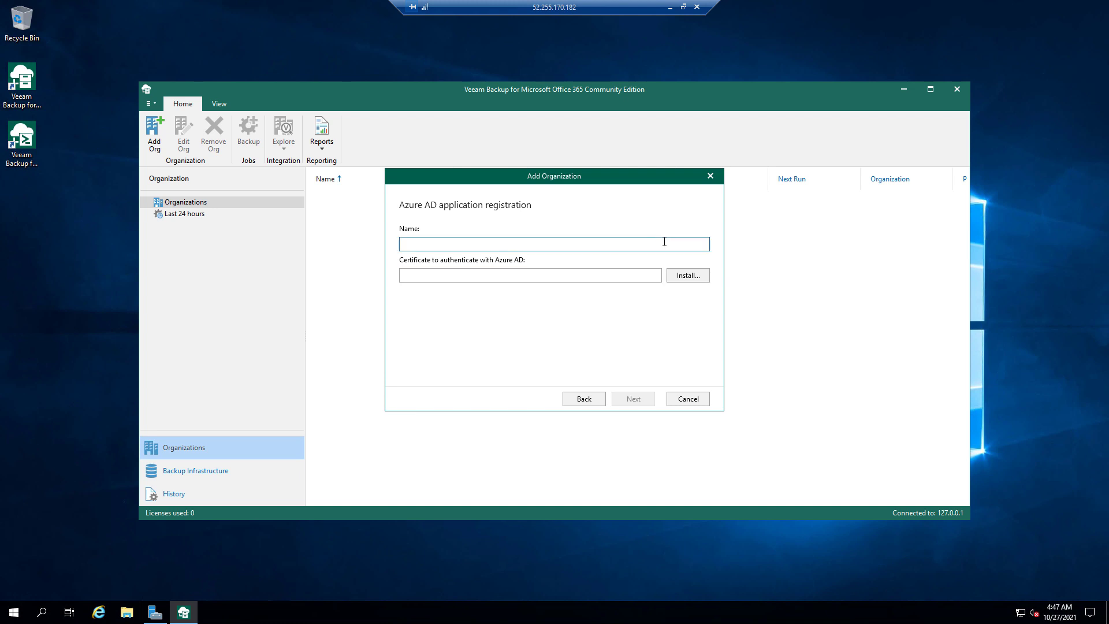
click(674, 279)
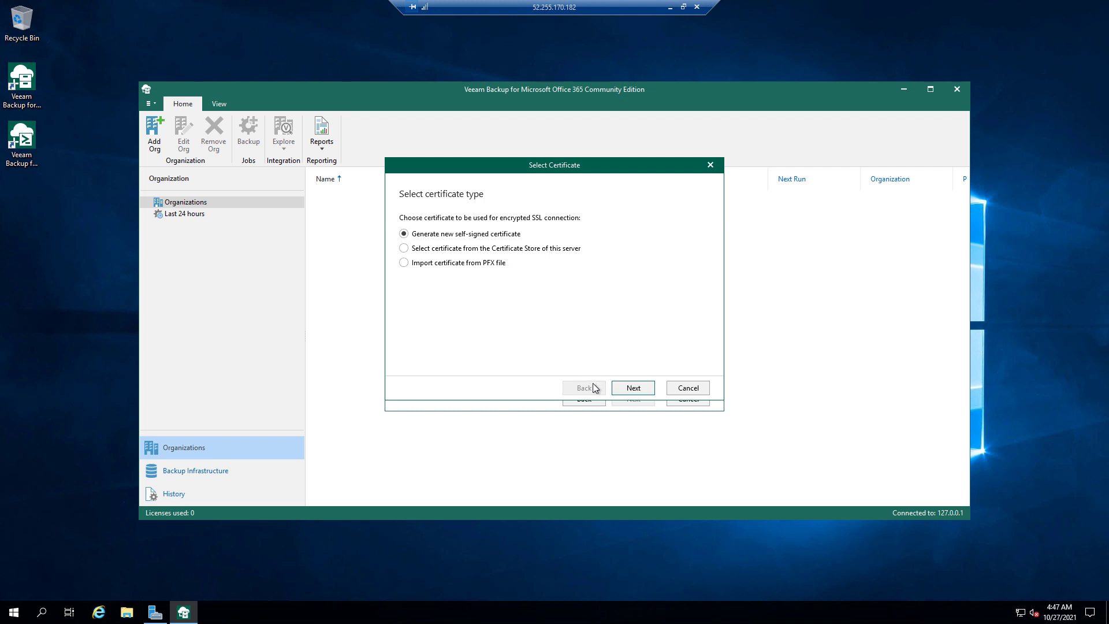
click(633, 389)
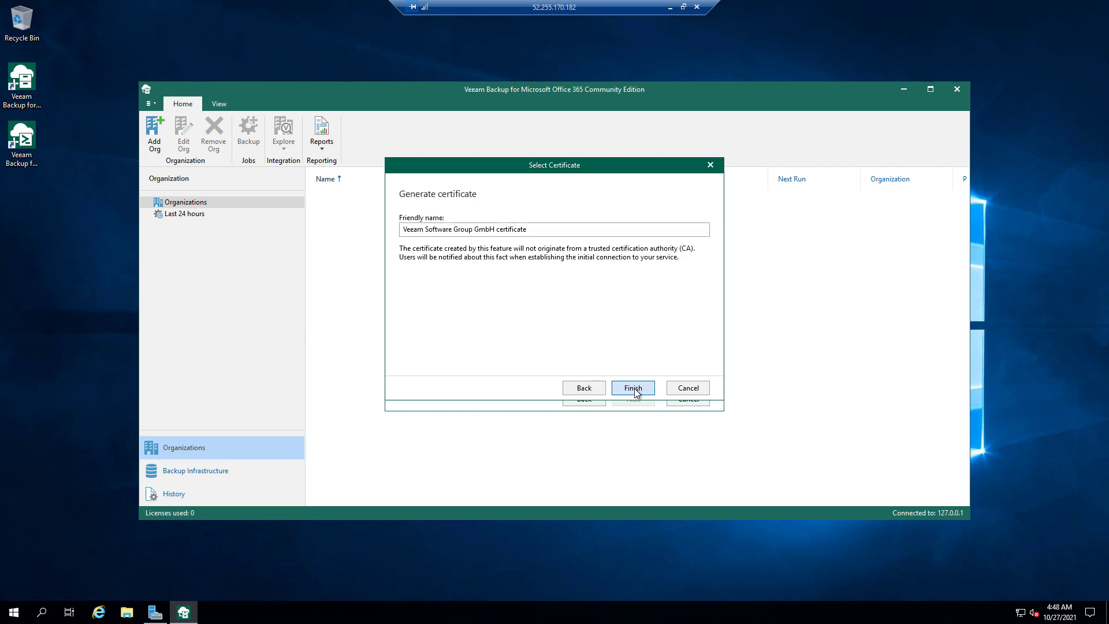
click(634, 388)
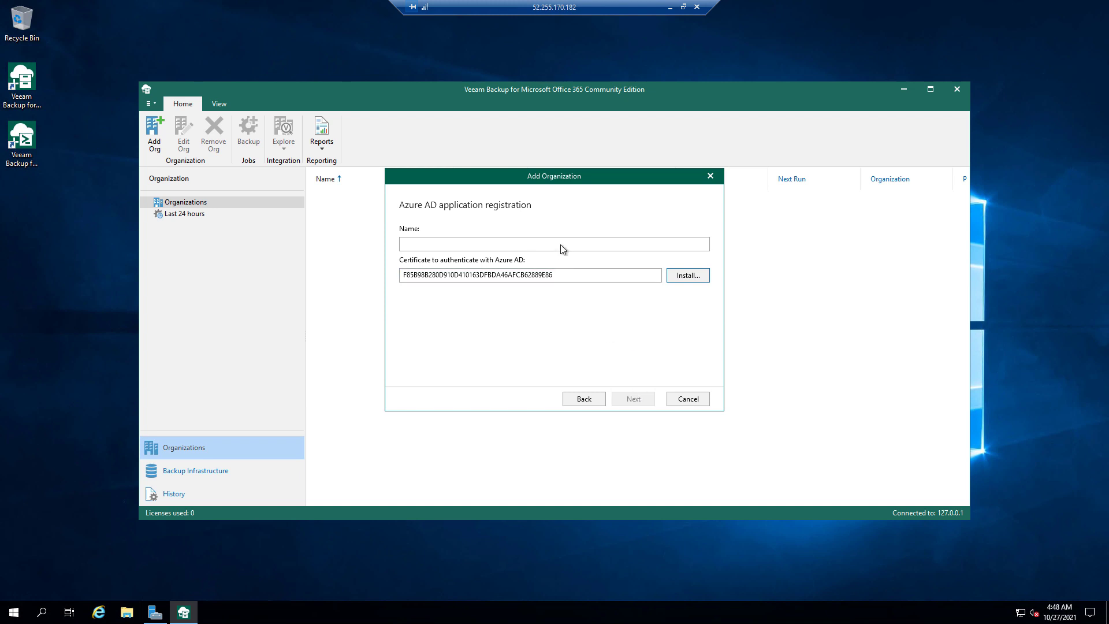
- Name the Azure AD application VeeamBackup and continue to the Office 365 logon step
click(561, 244)
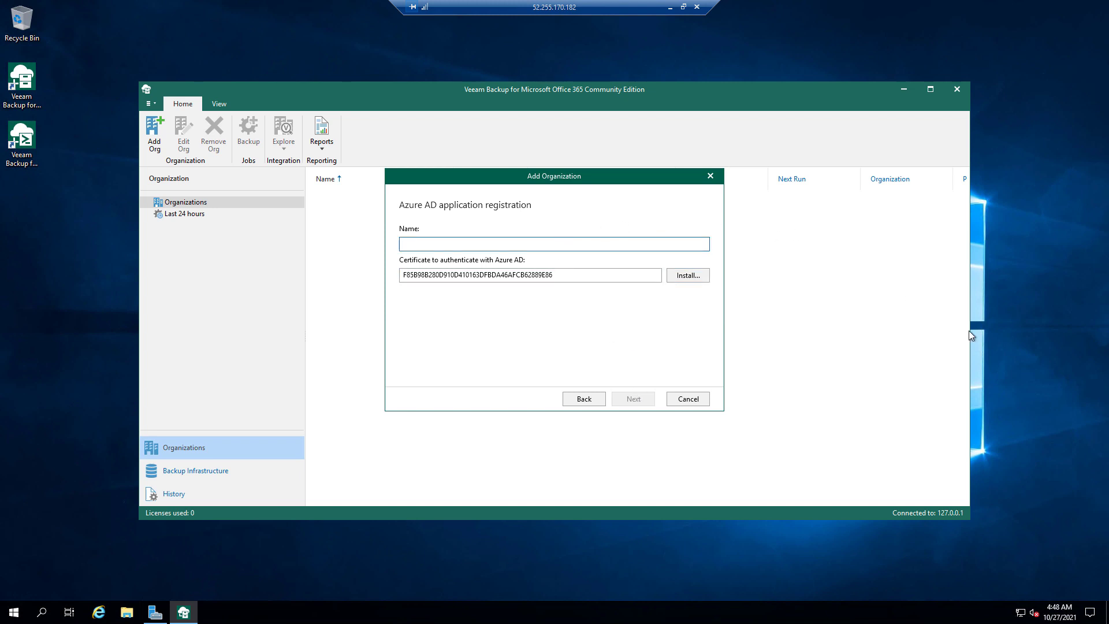
text(VeeamBackup)
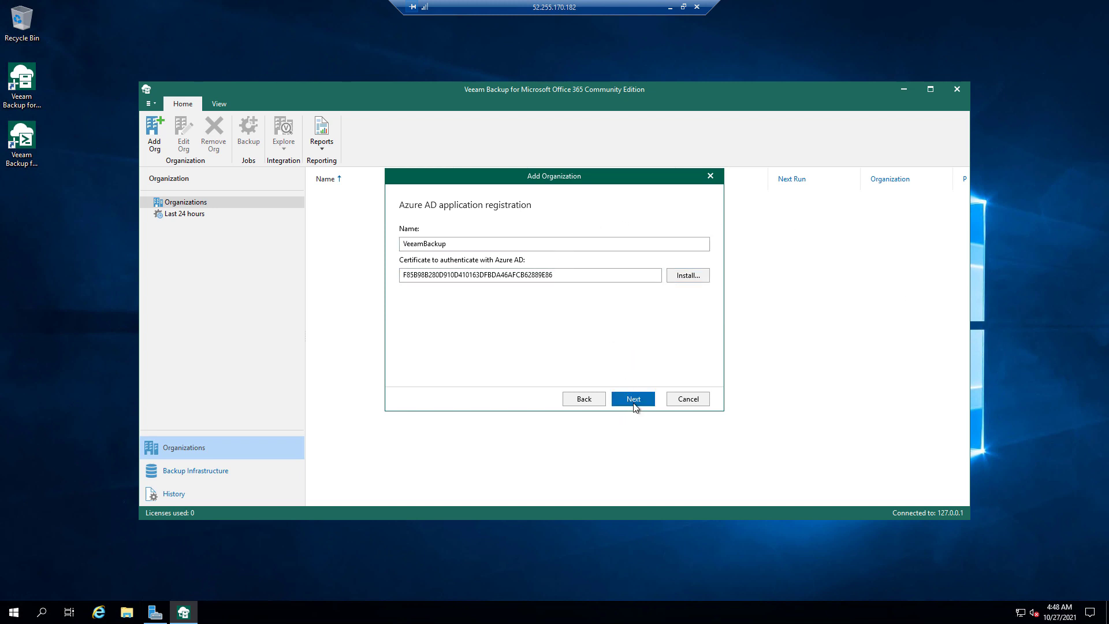
click(634, 399)
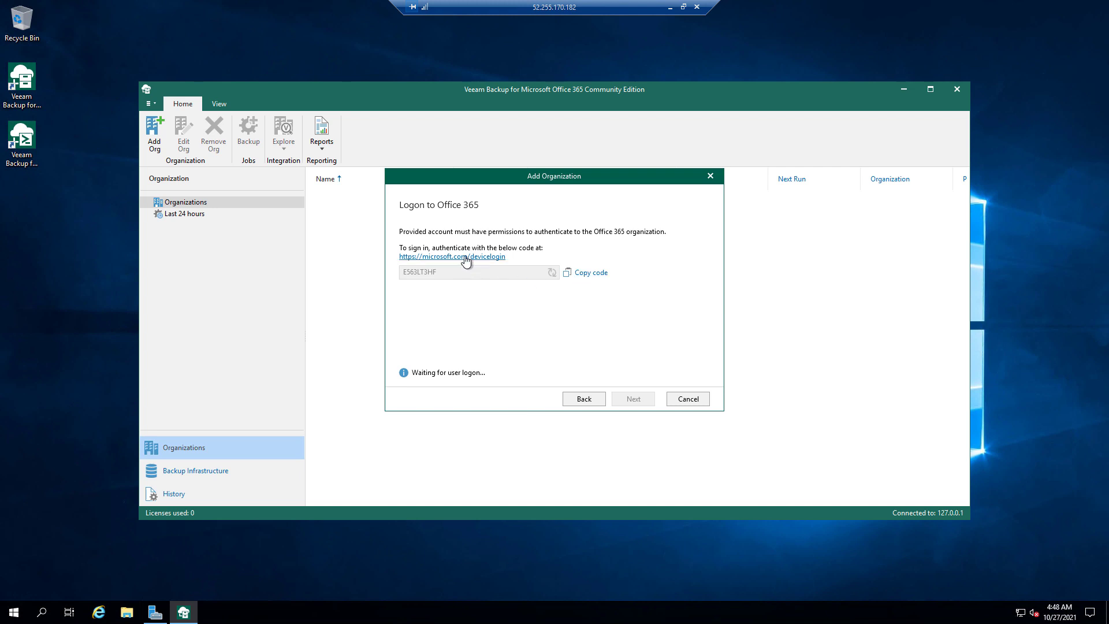
- Open the Microsoft device login page, dismiss the security warning, and submit the device code
click(466, 259)
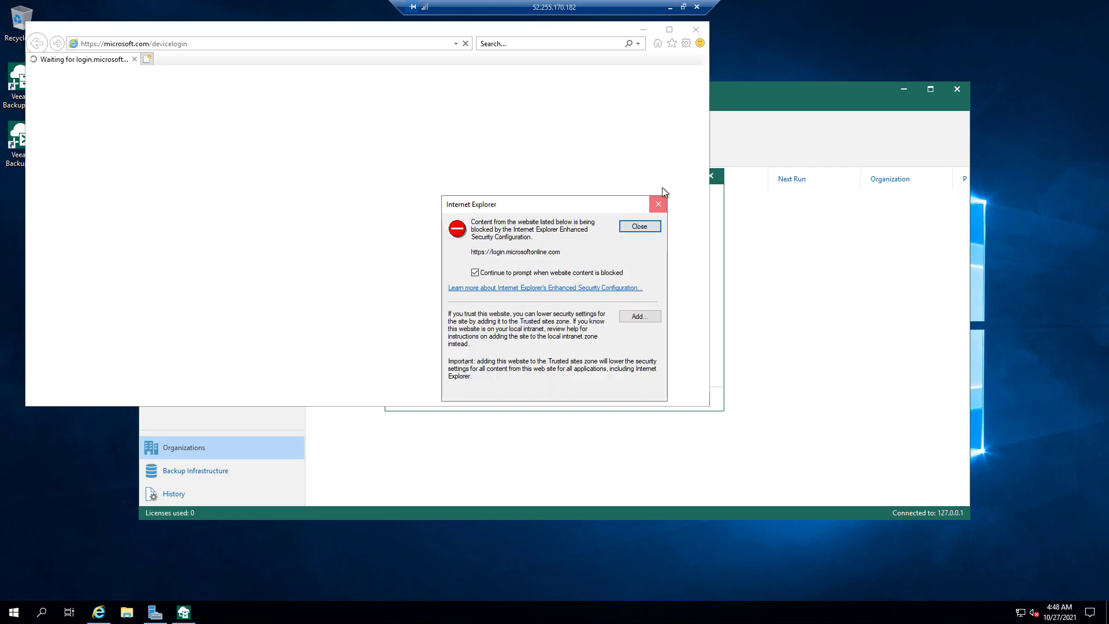
click(658, 204)
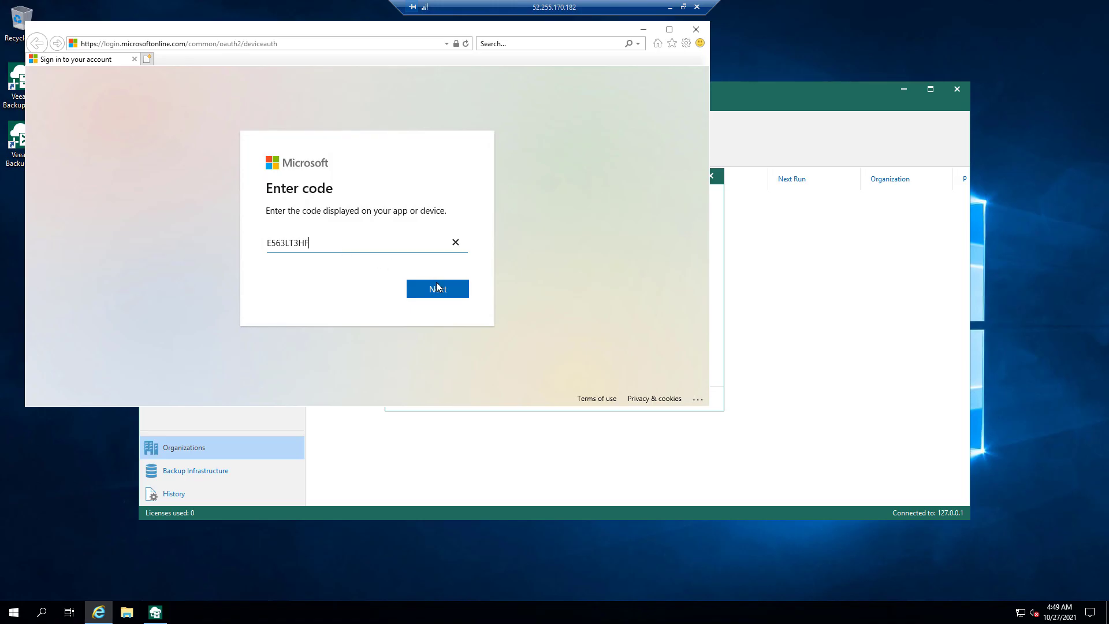
click(437, 288)
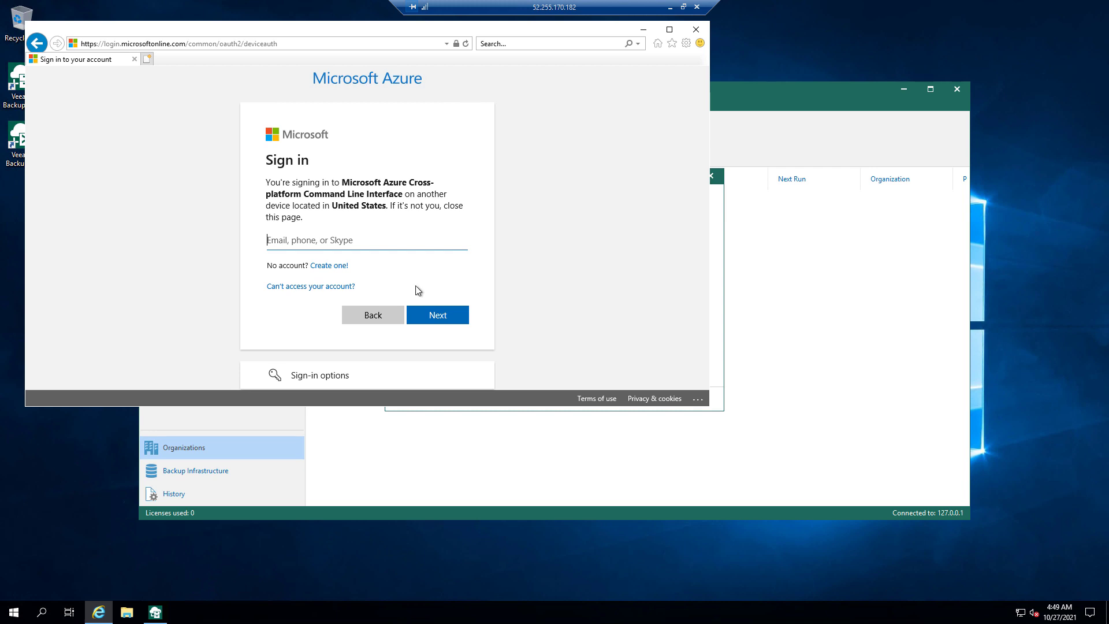
- Sign in with the admin account's e-mail and password, approve Azure CLI, and close Internet Explorer
key(ctrl+v)
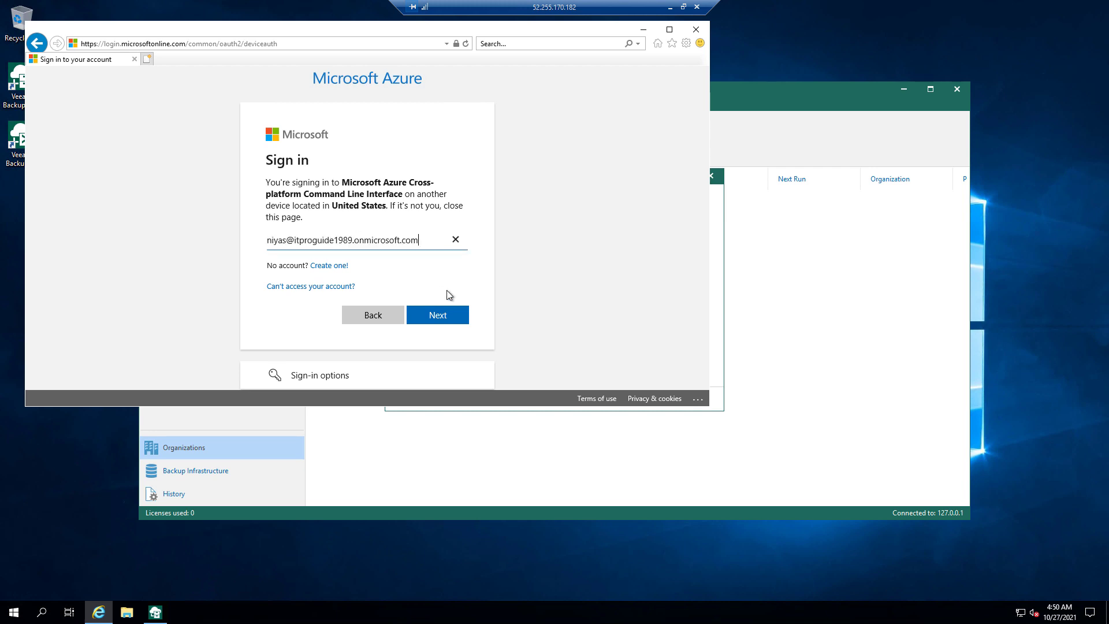
click(449, 315)
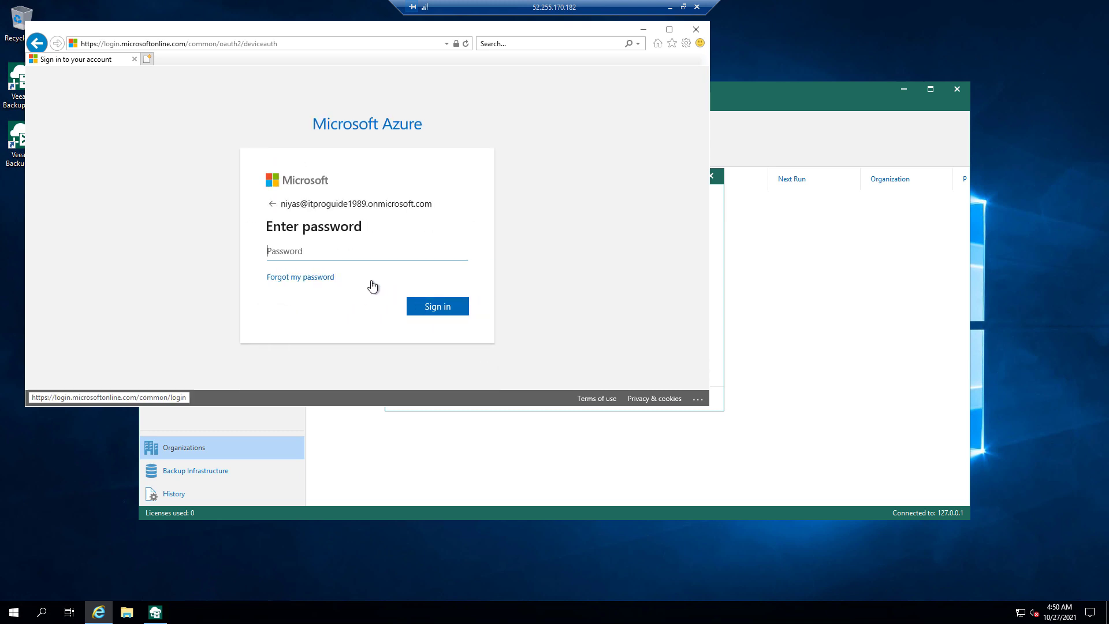
text(a)
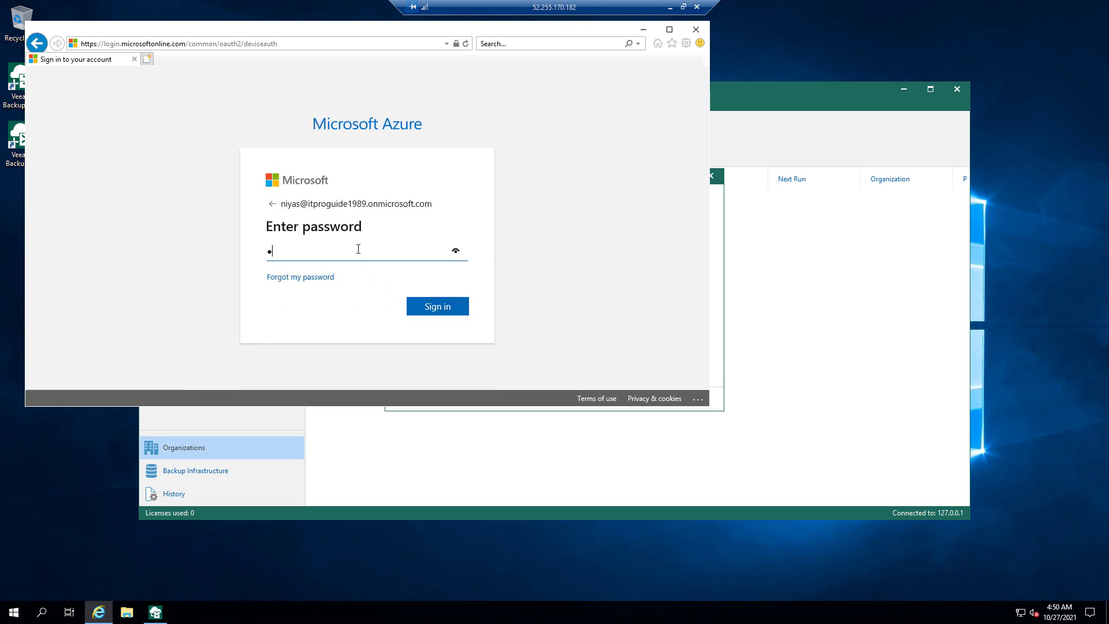
key(Return)
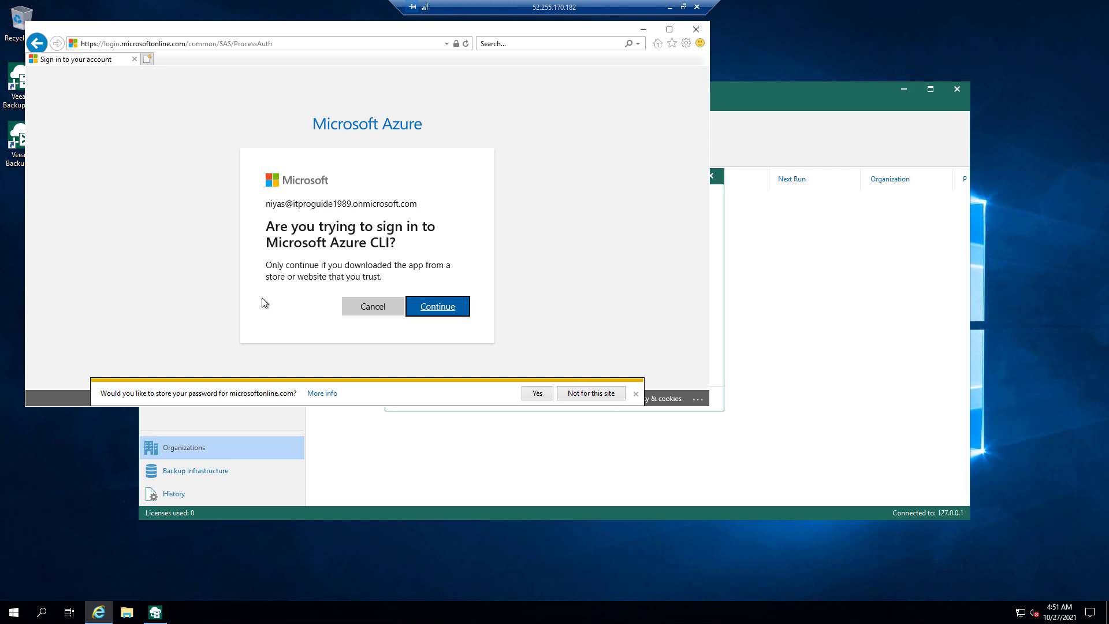
click(439, 312)
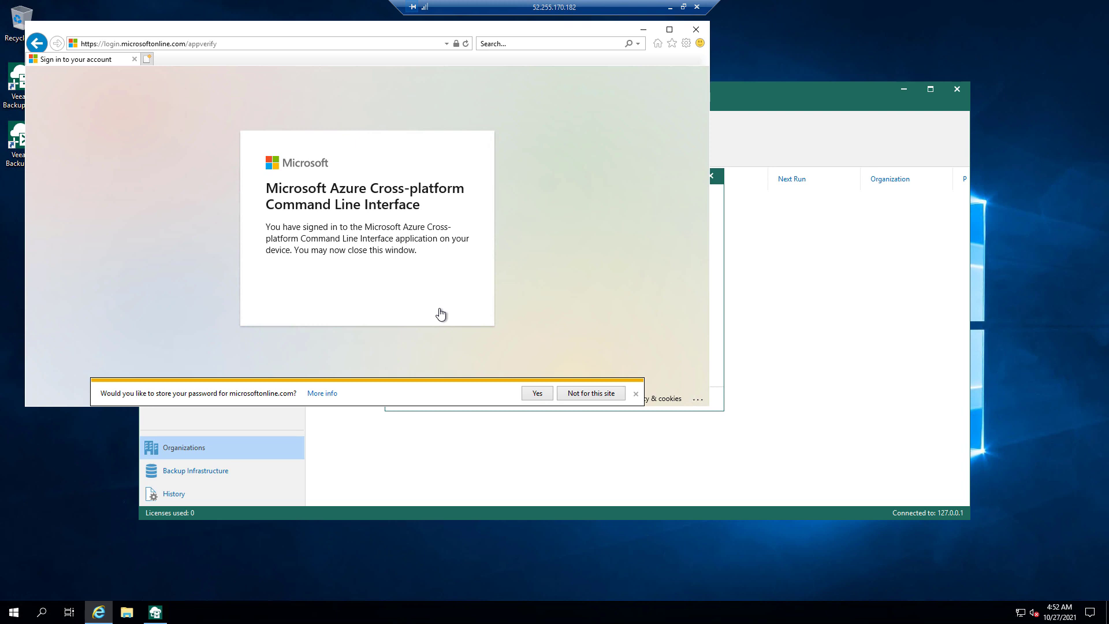
click(695, 30)
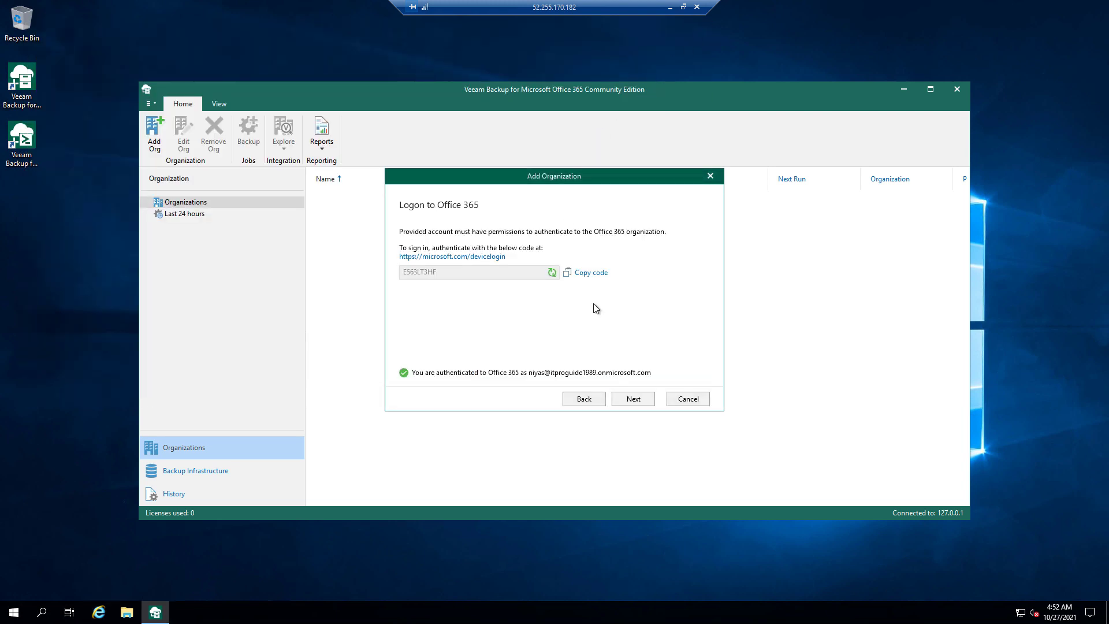
- Finish adding the Office 365 organization and select itproguide1989.onmicrosoft.com
click(643, 399)
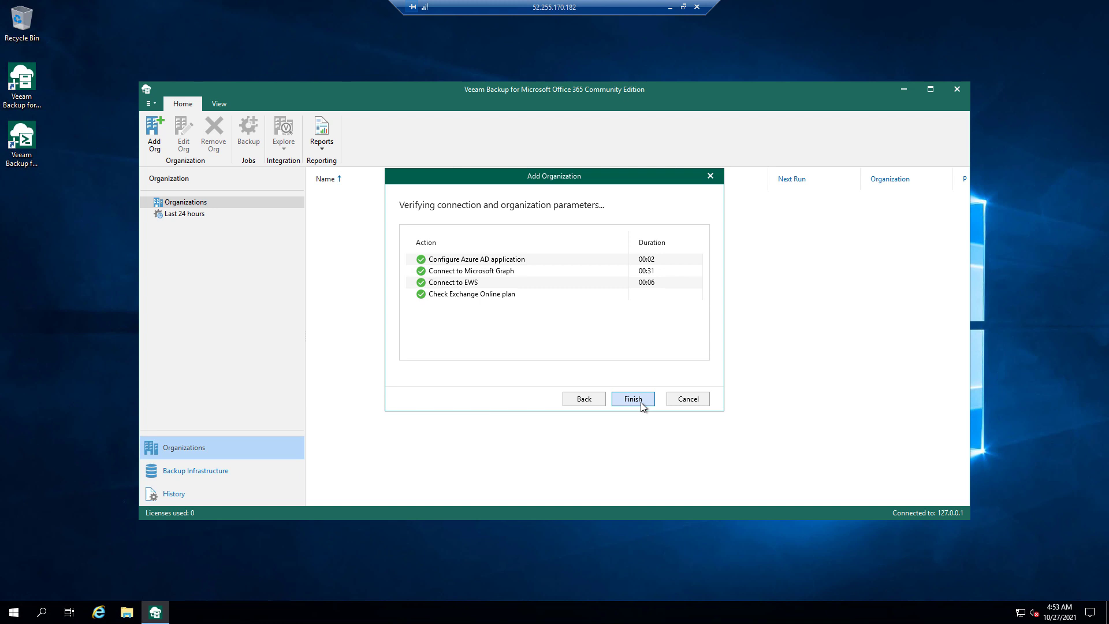
click(642, 400)
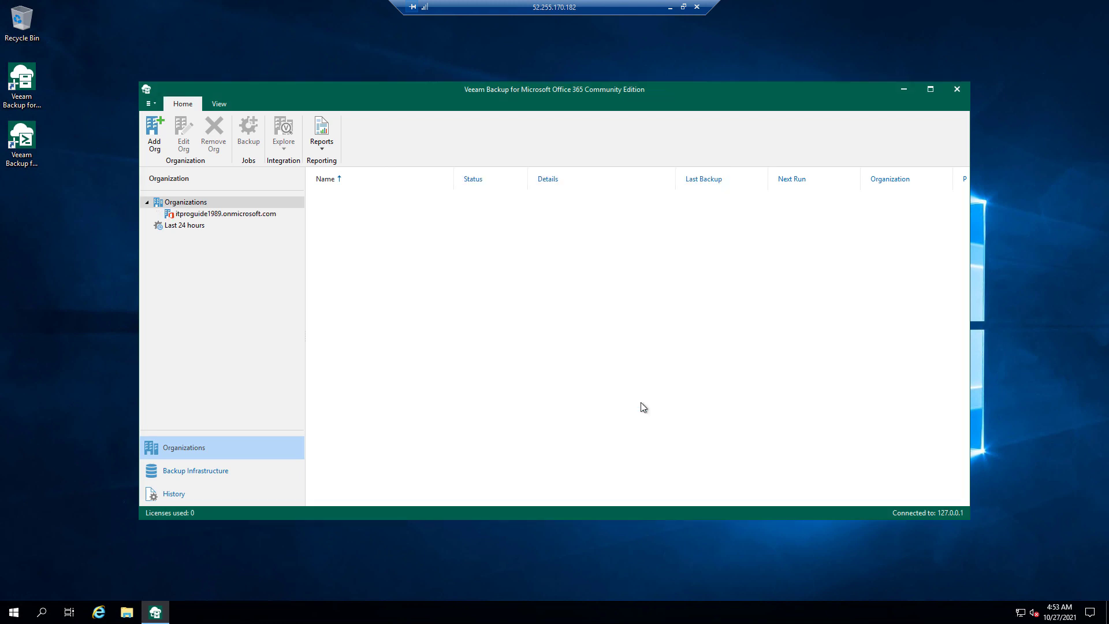
click(203, 215)
- Review the organization's connection settings without changes, then maximize the console window
double_click(203, 214)
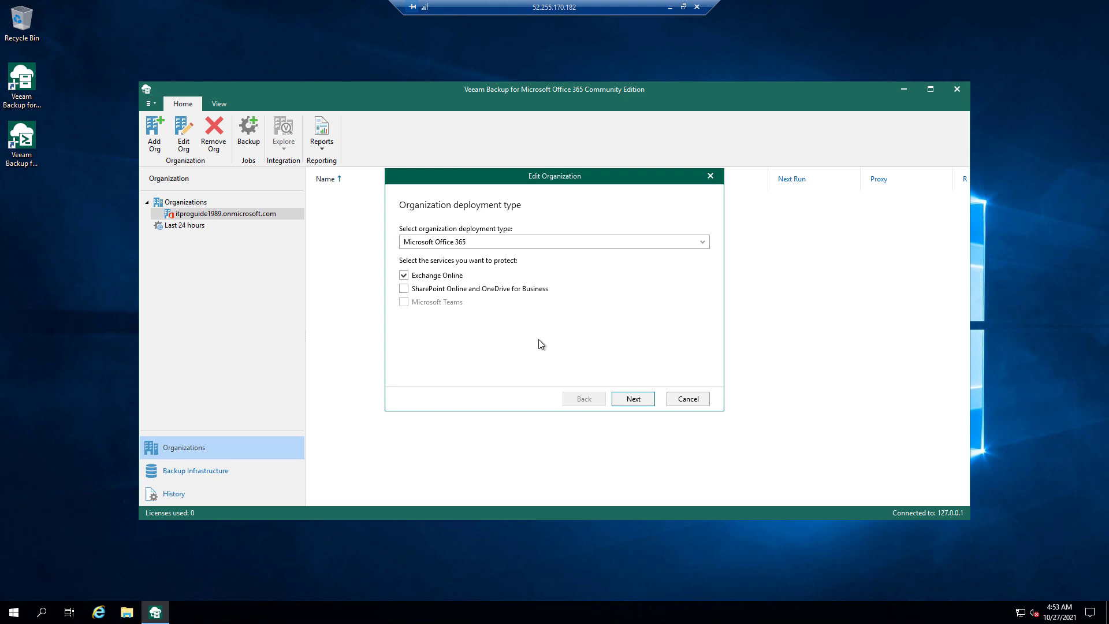
click(645, 400)
click(682, 400)
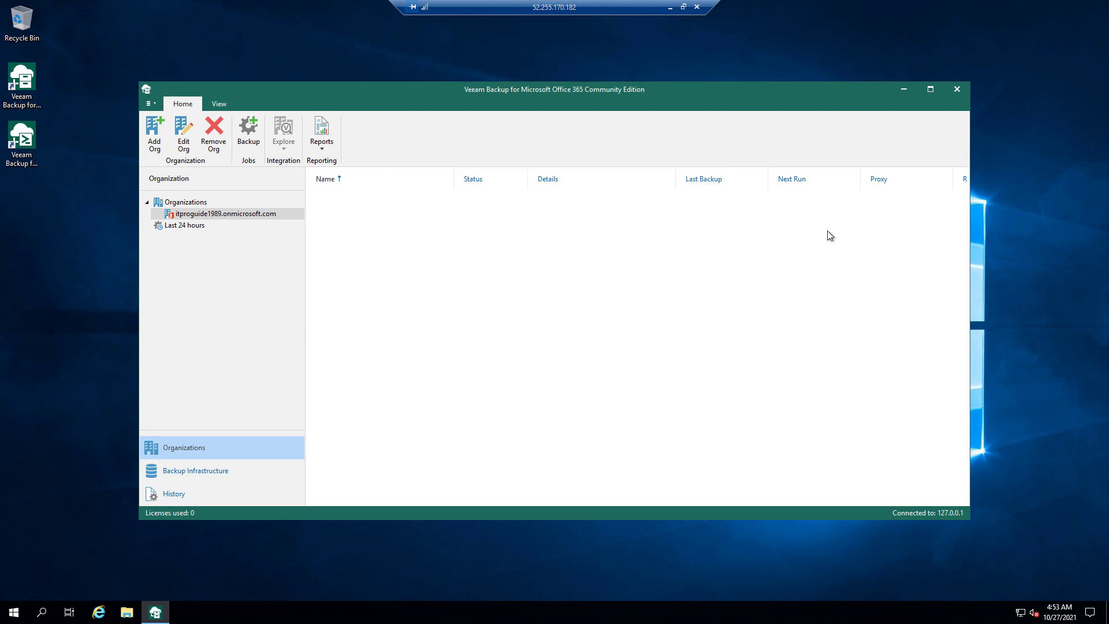
click(926, 90)
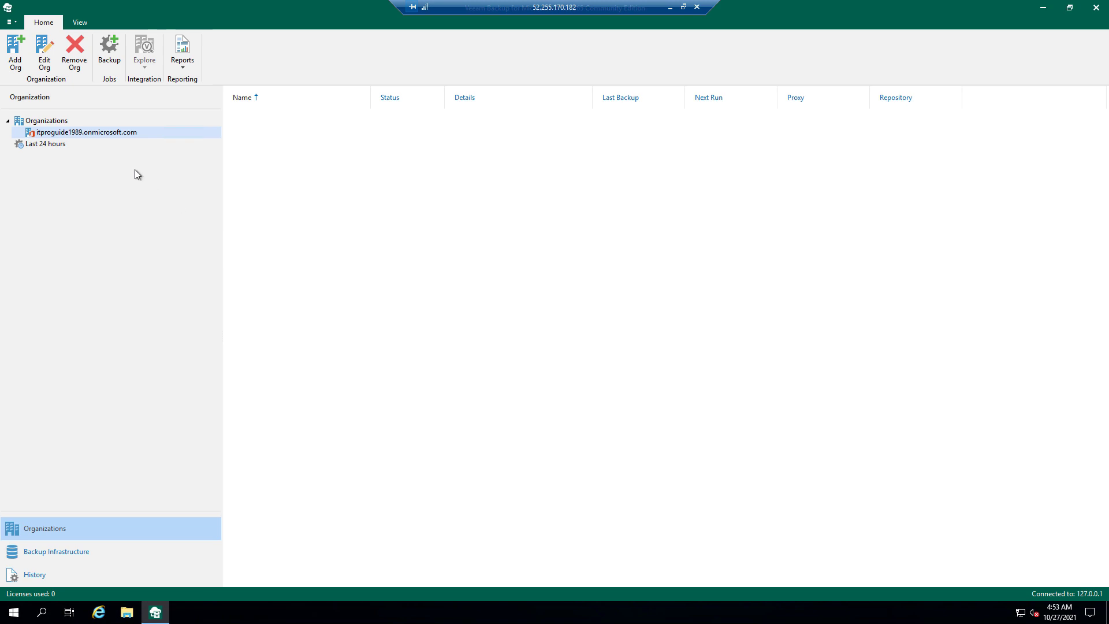
- Start a new backup job for the organization, then cancel it
right_click(112, 137)
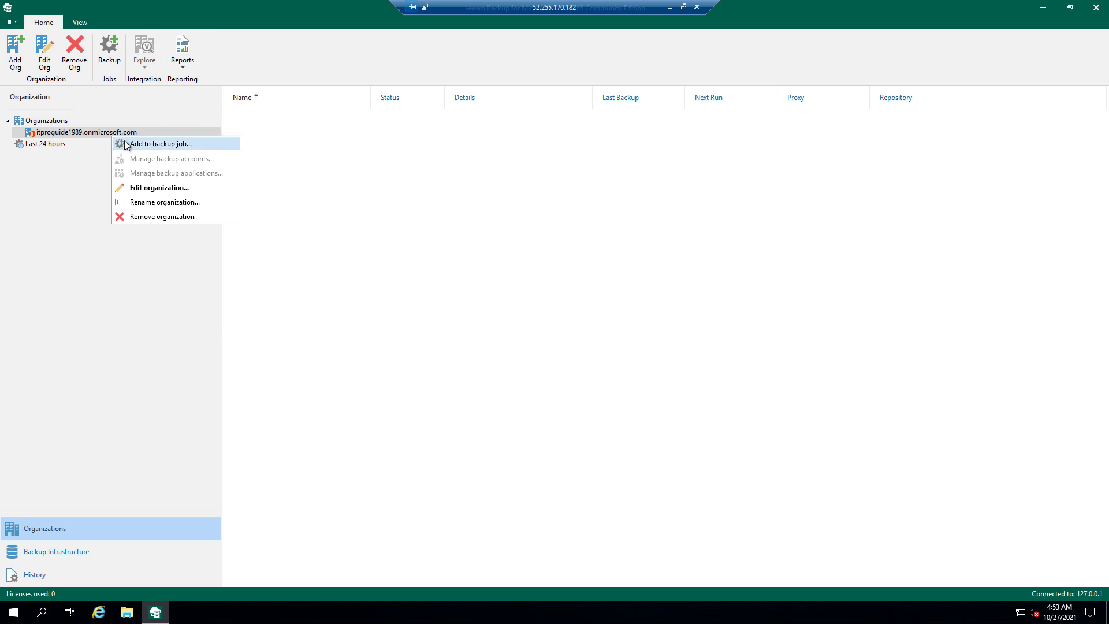
click(125, 142)
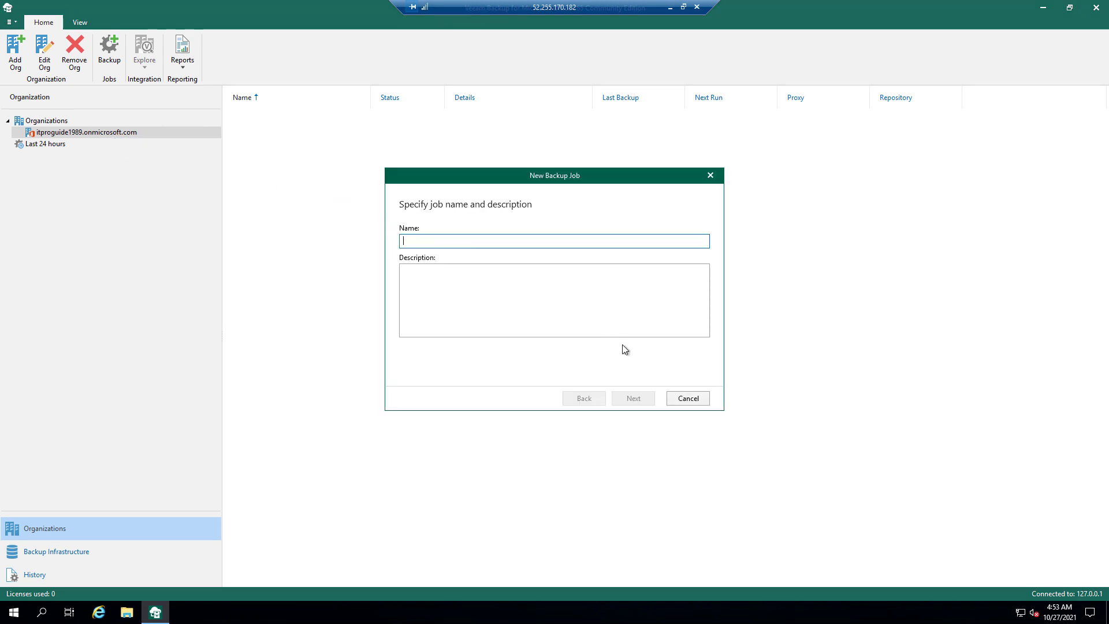
click(685, 400)
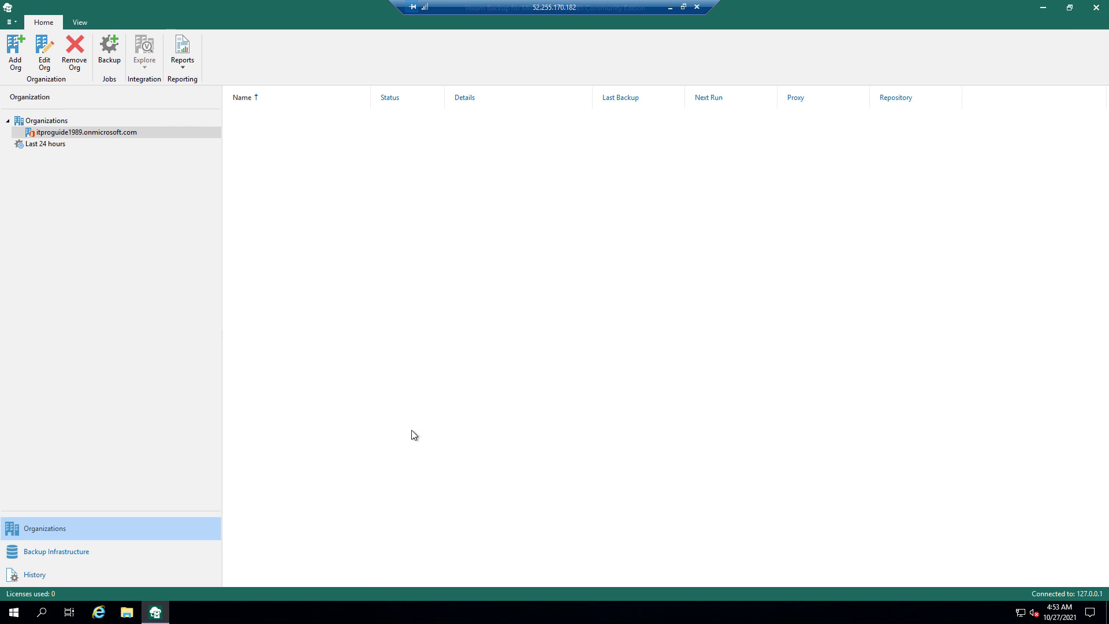
- Go to Backup Infrastructure > Backup Repositories and begin adding a repository
click(61, 552)
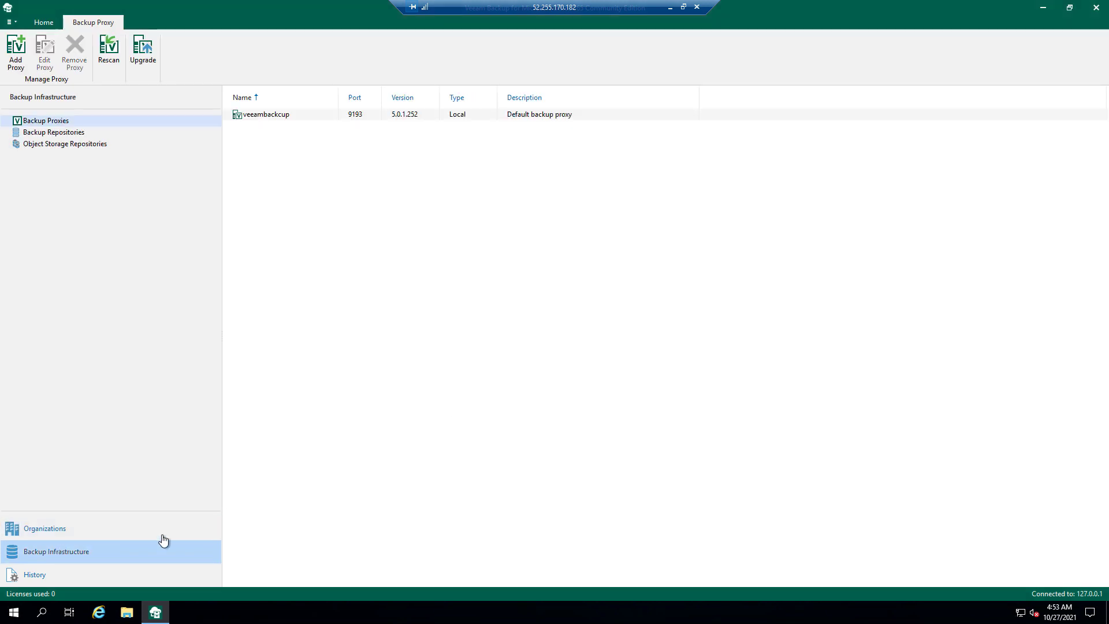
click(46, 134)
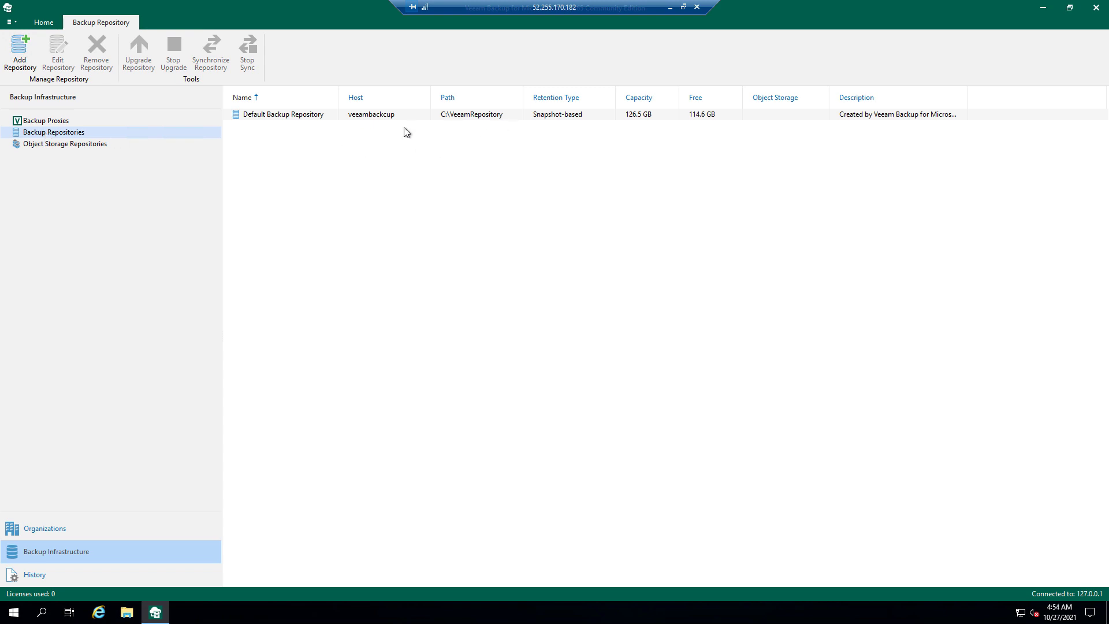
click(23, 61)
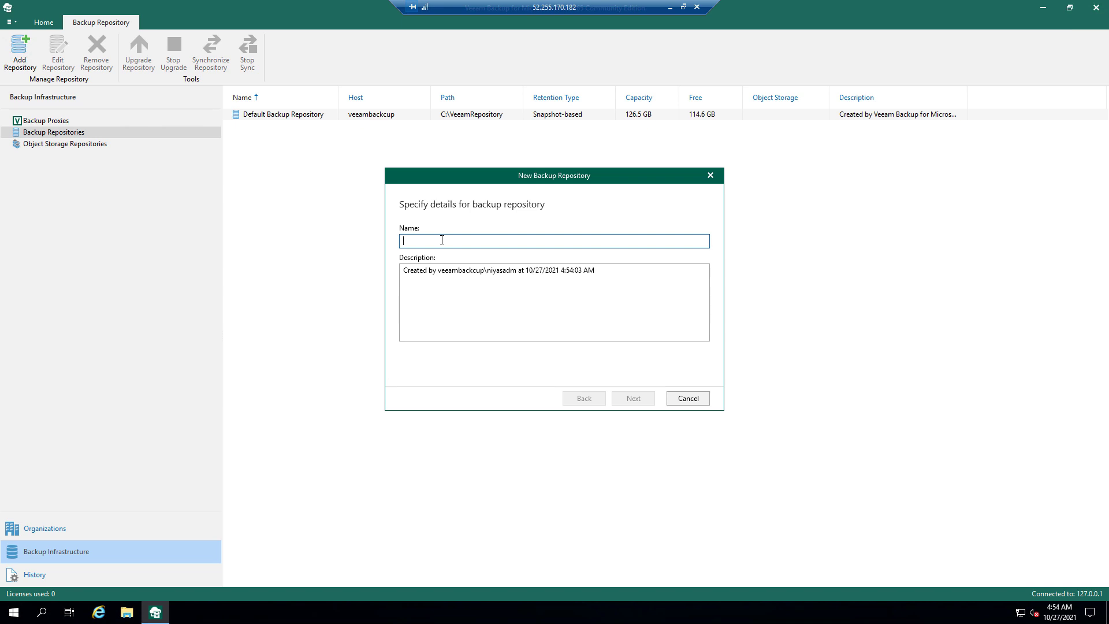
- Name the repository 'secondary', browse the C:\ and D:\ drives for a path, then cancel the wizard
text(secondary)
click(643, 400)
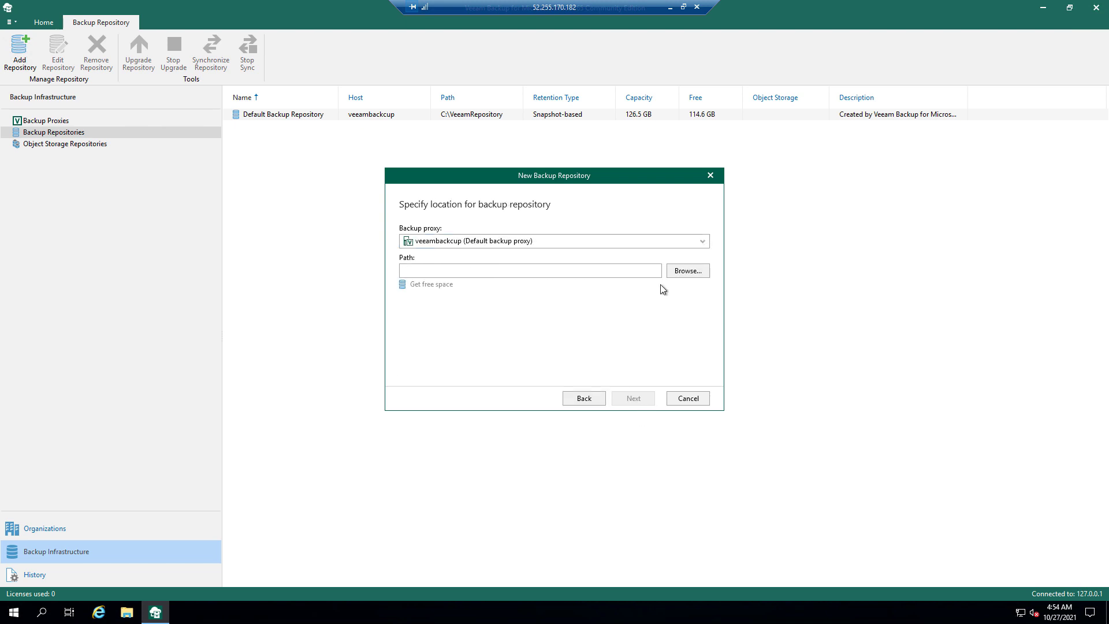
click(674, 273)
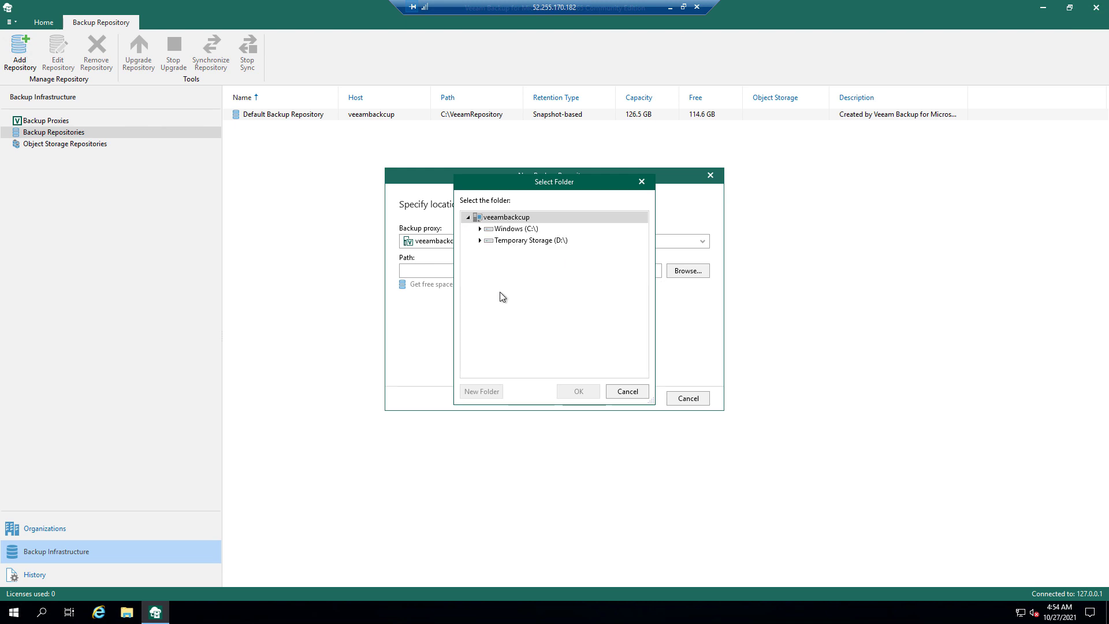
click(480, 230)
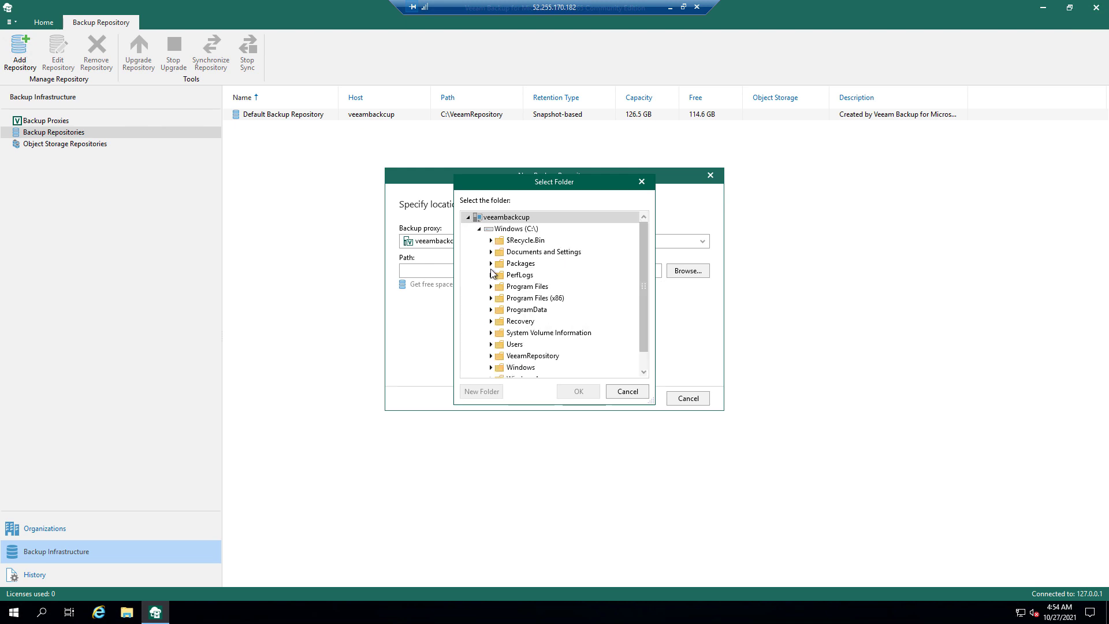
click(480, 229)
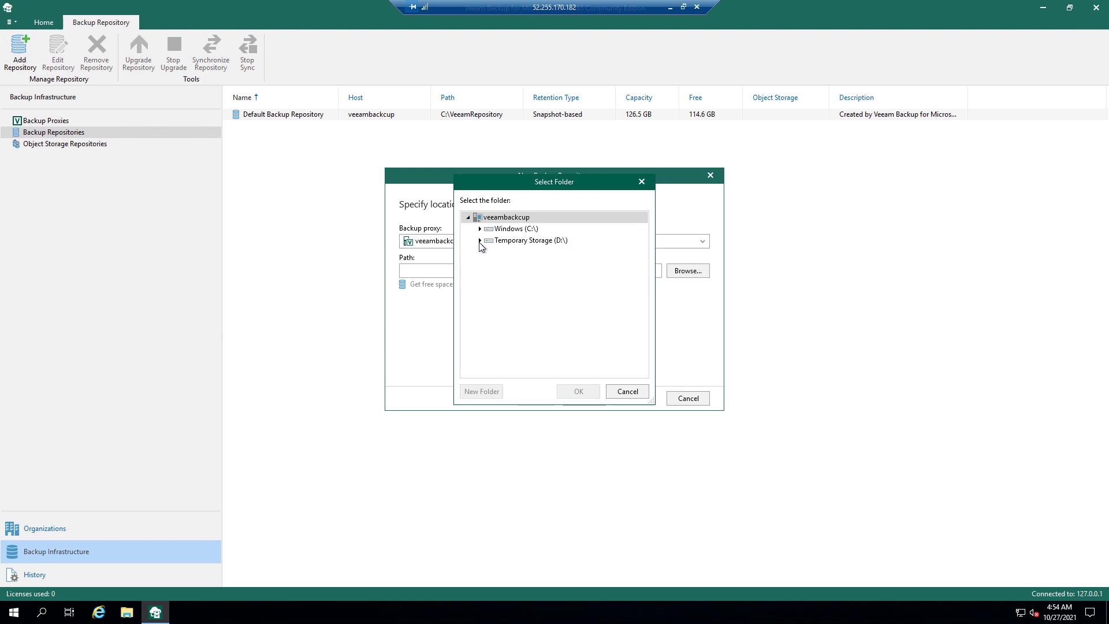
click(480, 241)
click(627, 391)
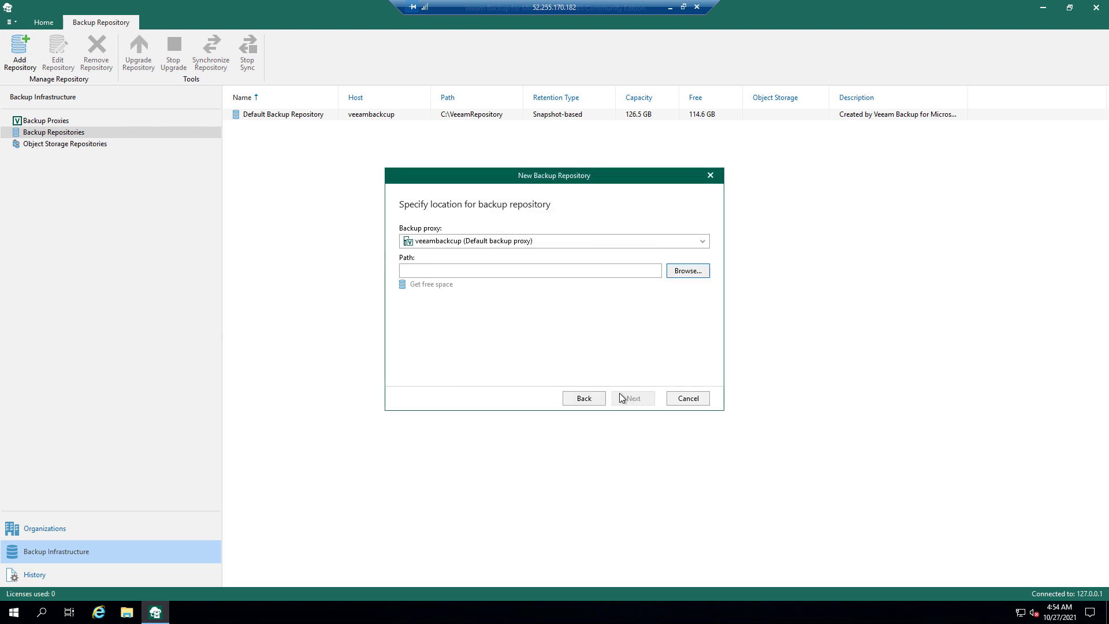
click(679, 401)
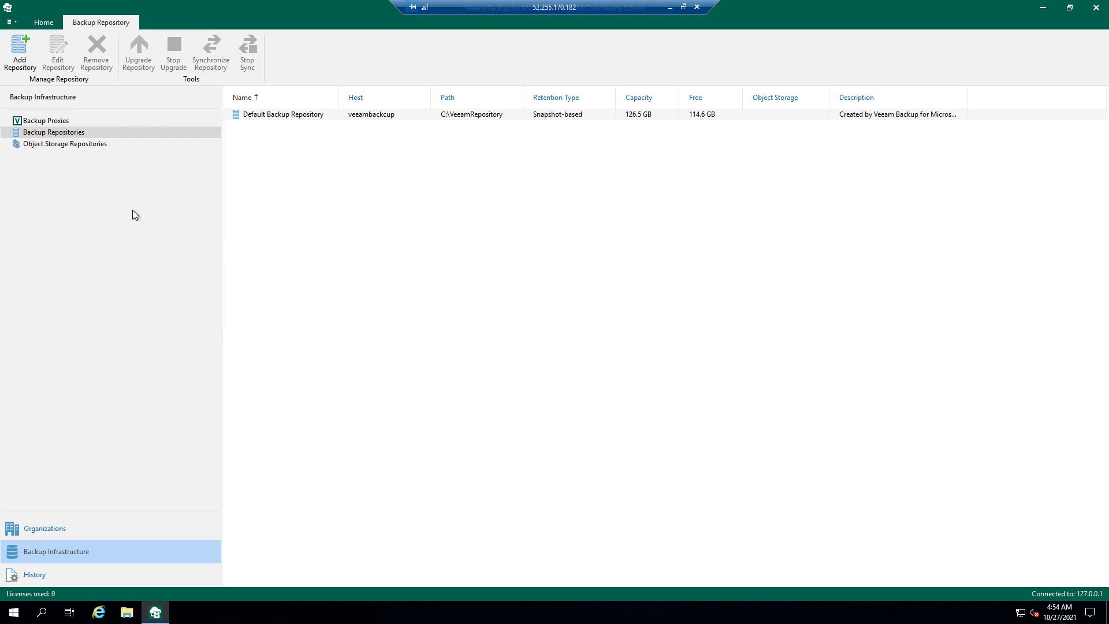
- Start a new backup job for the organization named Backupo365Emails
click(99, 533)
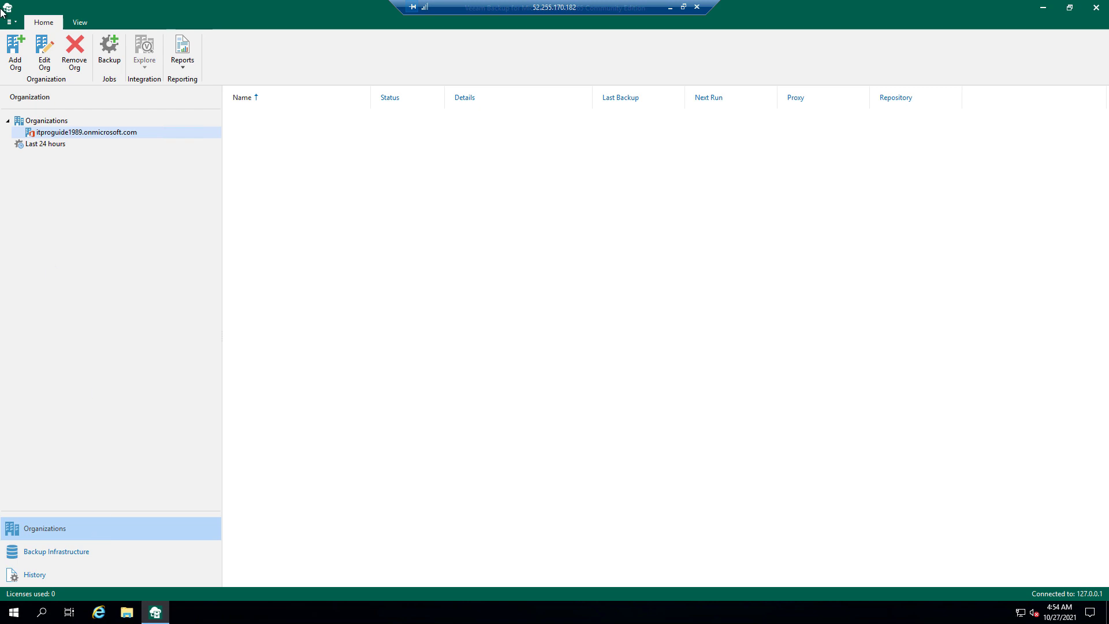
right_click(64, 131)
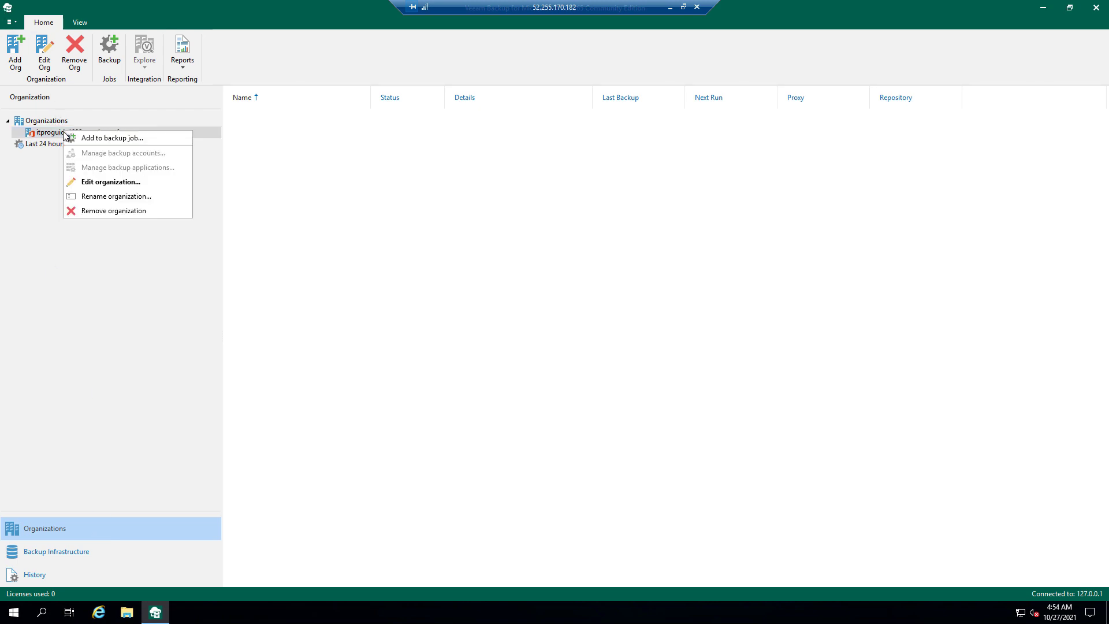
click(76, 138)
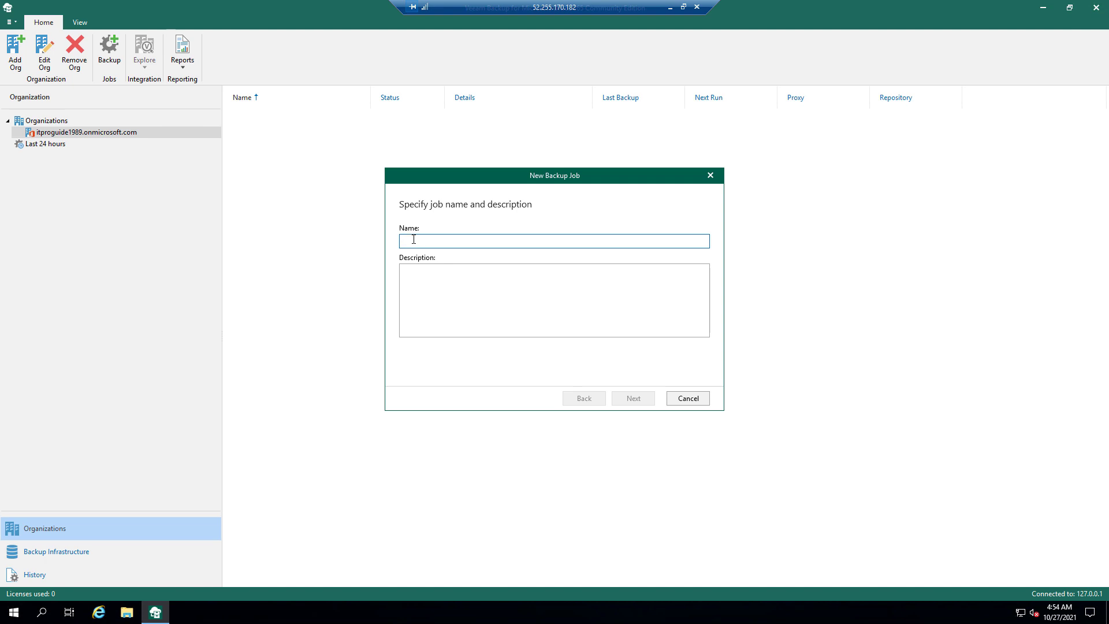
text(Backupo365Email.x)
key(BackSpace)
click(633, 398)
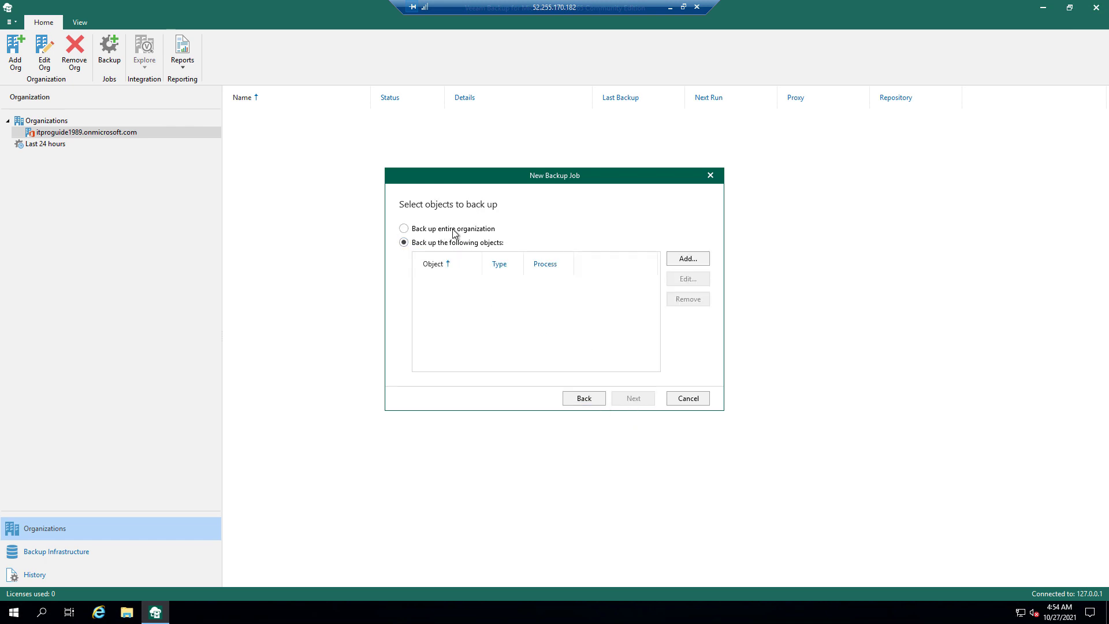
- Add the first user in the list to the backup job
click(699, 263)
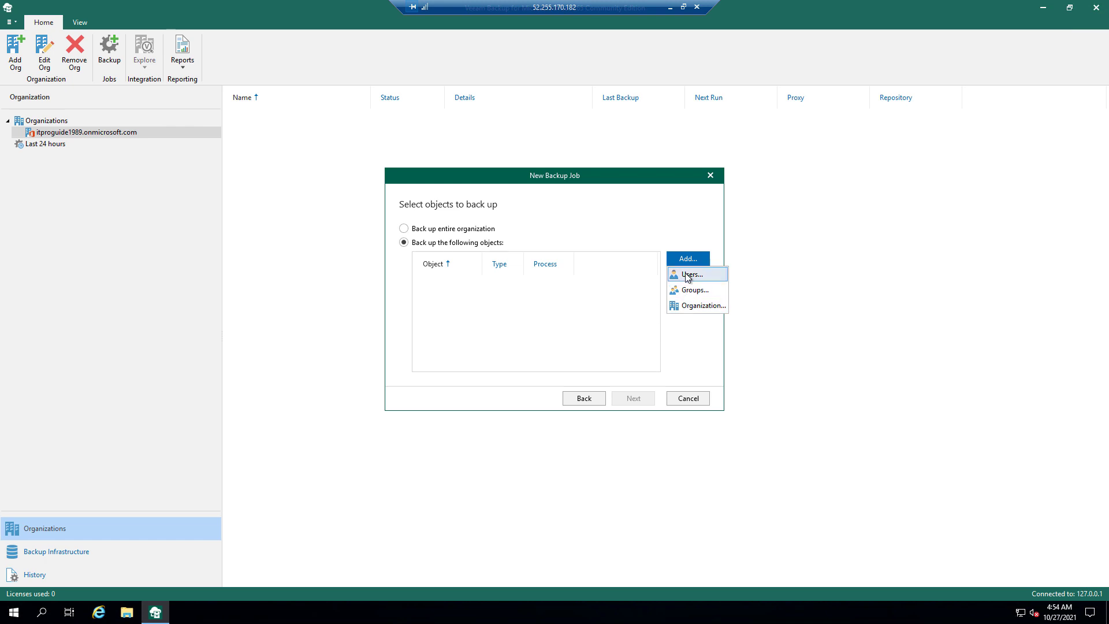
click(687, 275)
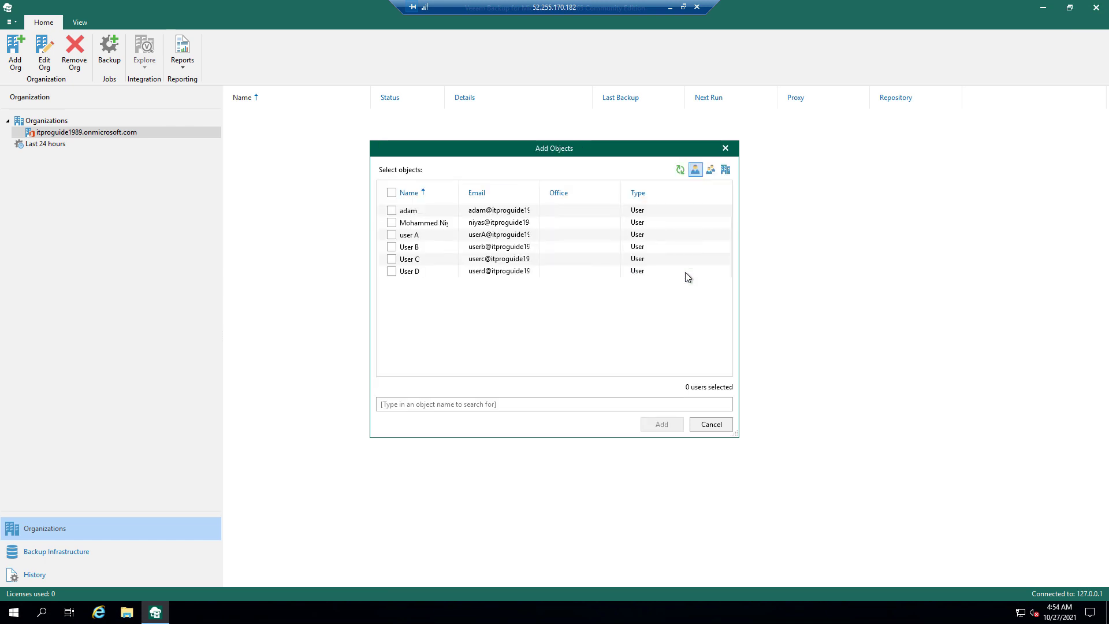
click(391, 210)
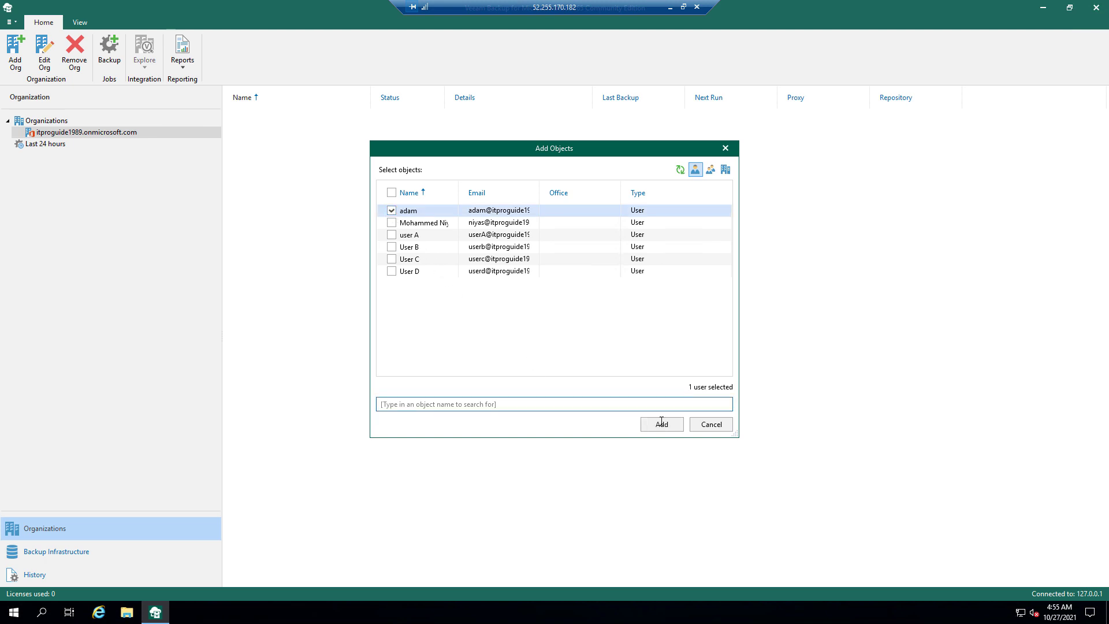
click(661, 425)
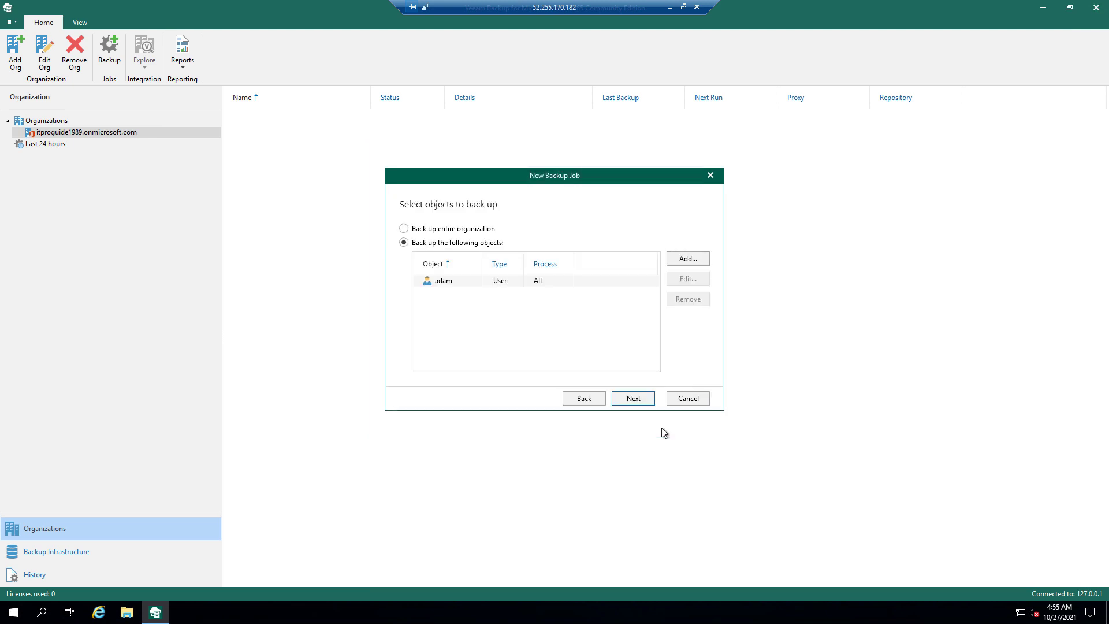
- Skip exclusions, keep the default proxy and repository, and create the job running daily at 10:00 PM
click(629, 400)
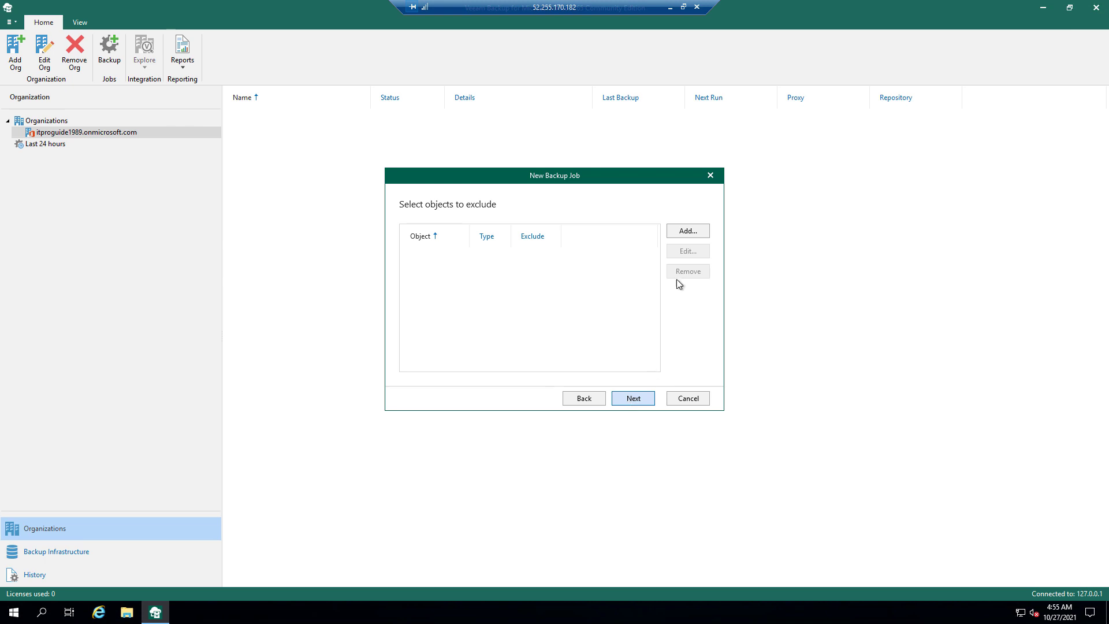
click(676, 232)
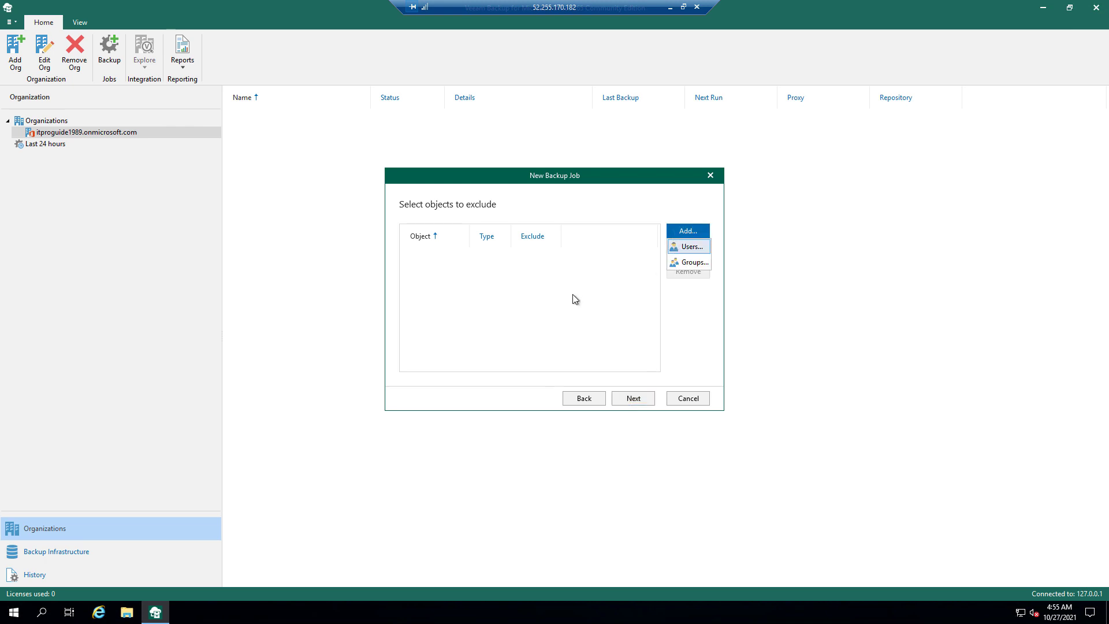
click(568, 315)
click(626, 398)
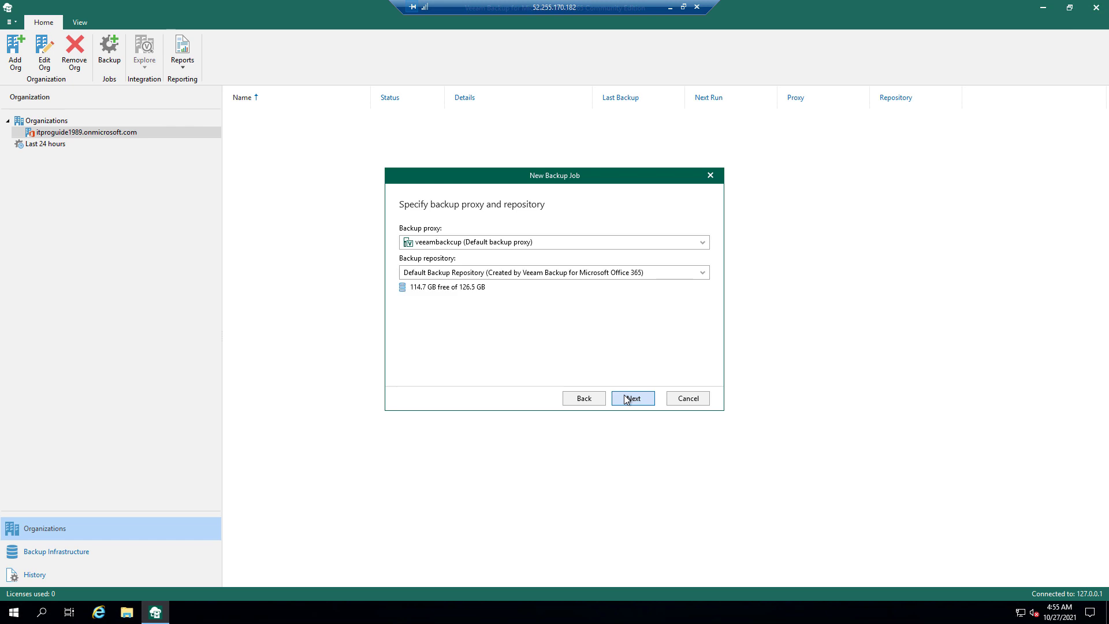
click(626, 398)
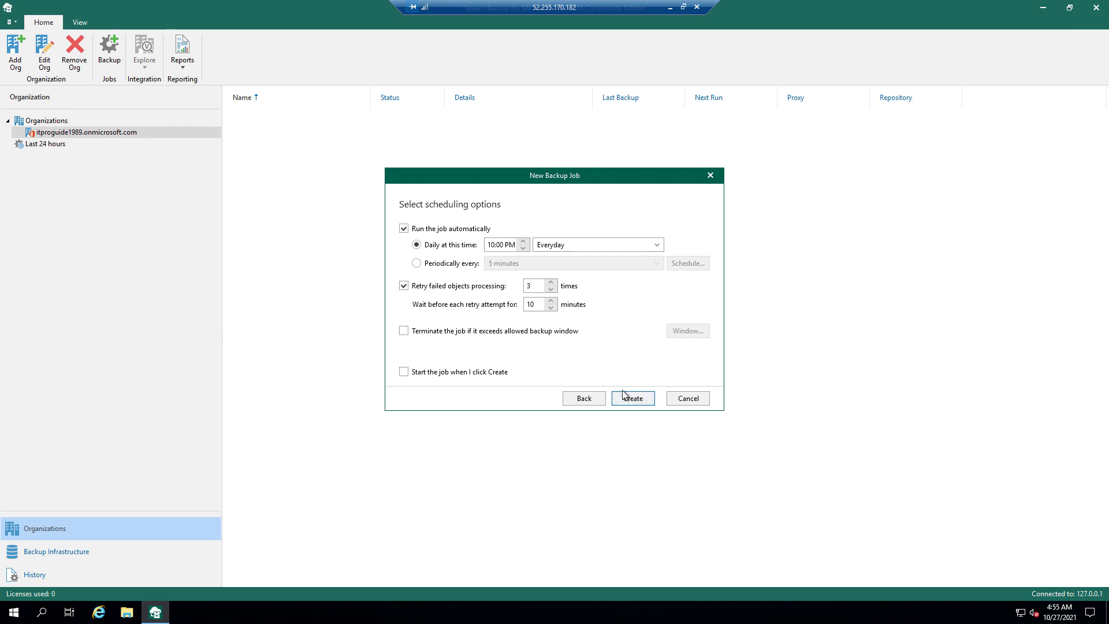
click(624, 398)
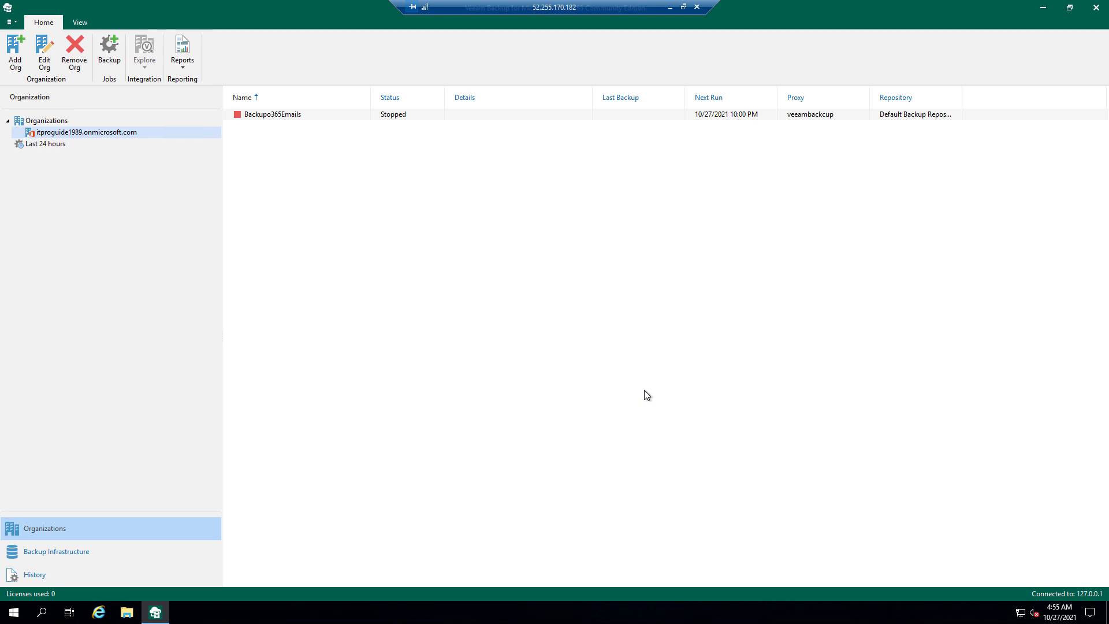
- Start the Backupo365Emails job and let it finish with Success, transferring 14.3 MB (290 items)
click(509, 114)
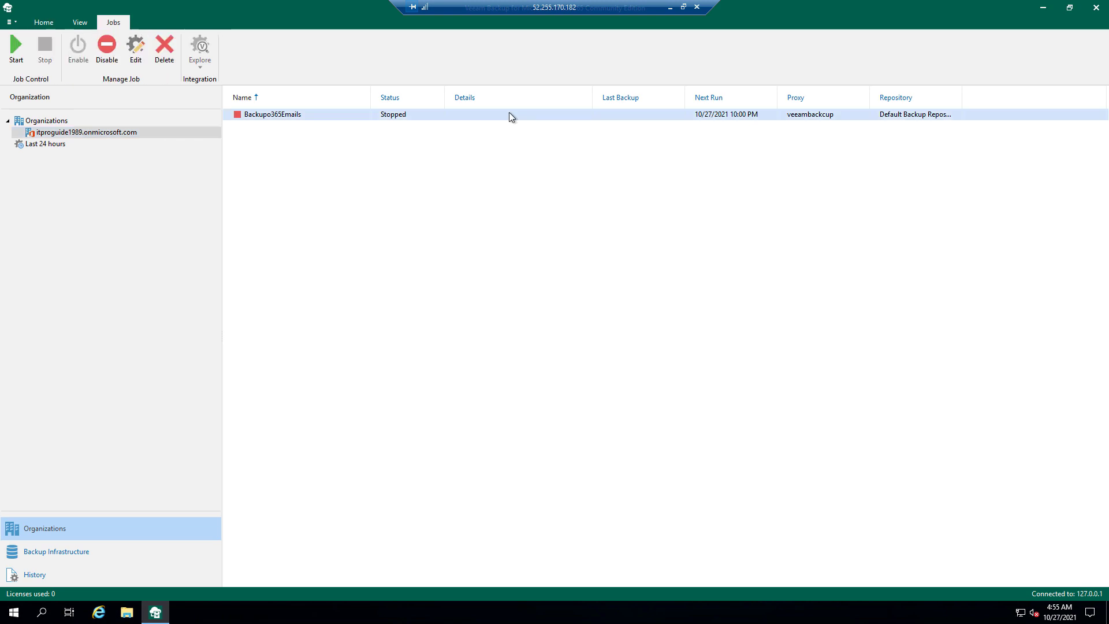
right_click(508, 113)
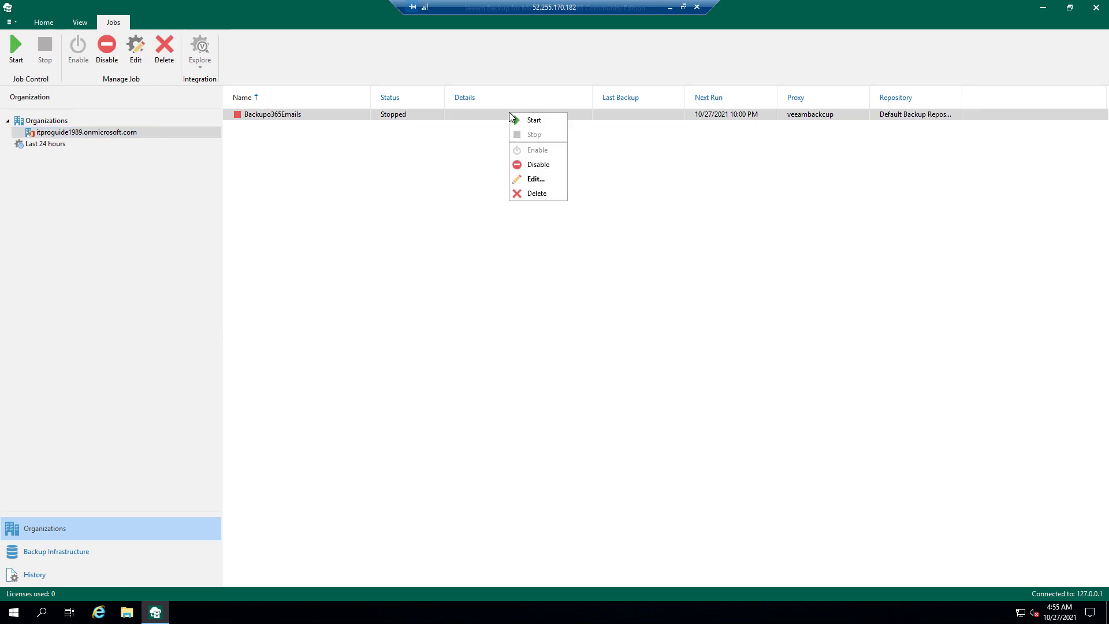
click(541, 120)
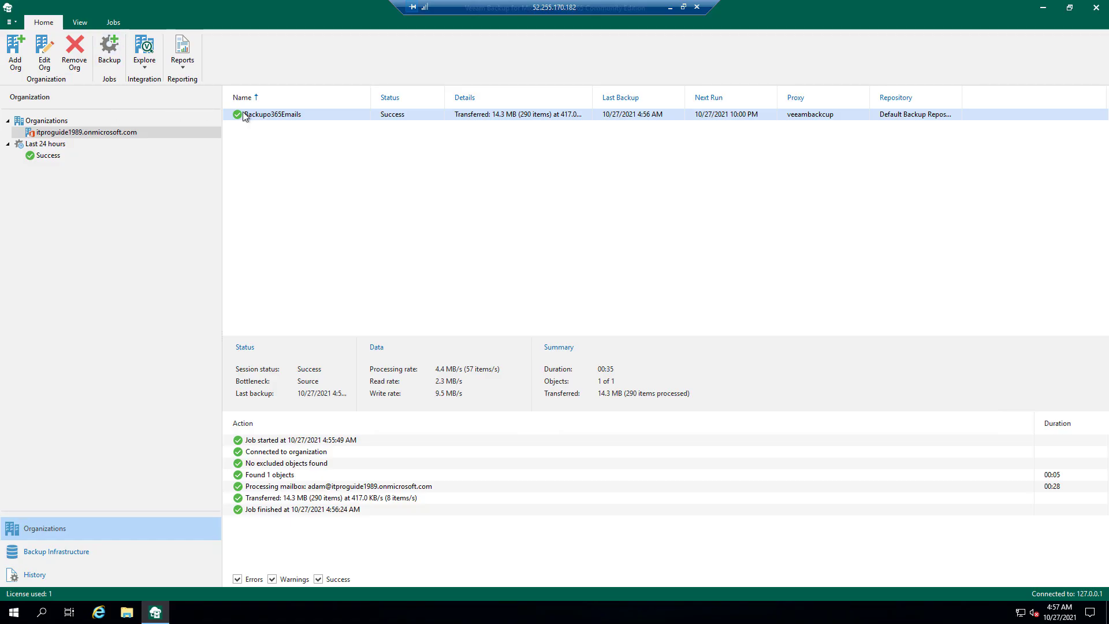
- Explore the job's latest Exchange state, expand the user's mailbox to its 90 Inbox items, and select the Wix.com message
right_click(267, 120)
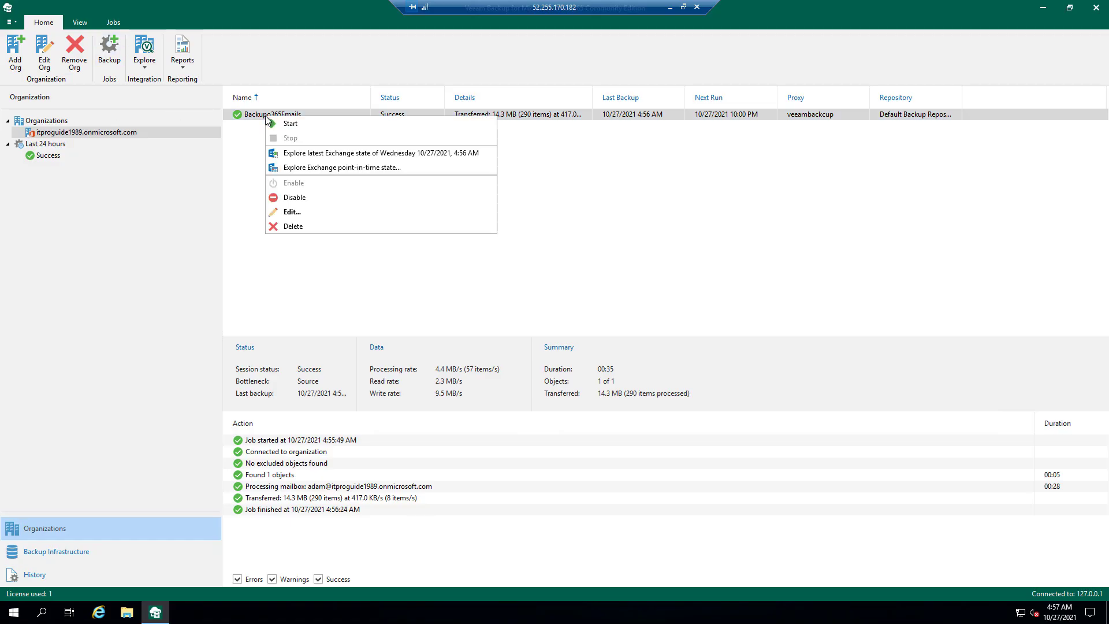
click(339, 153)
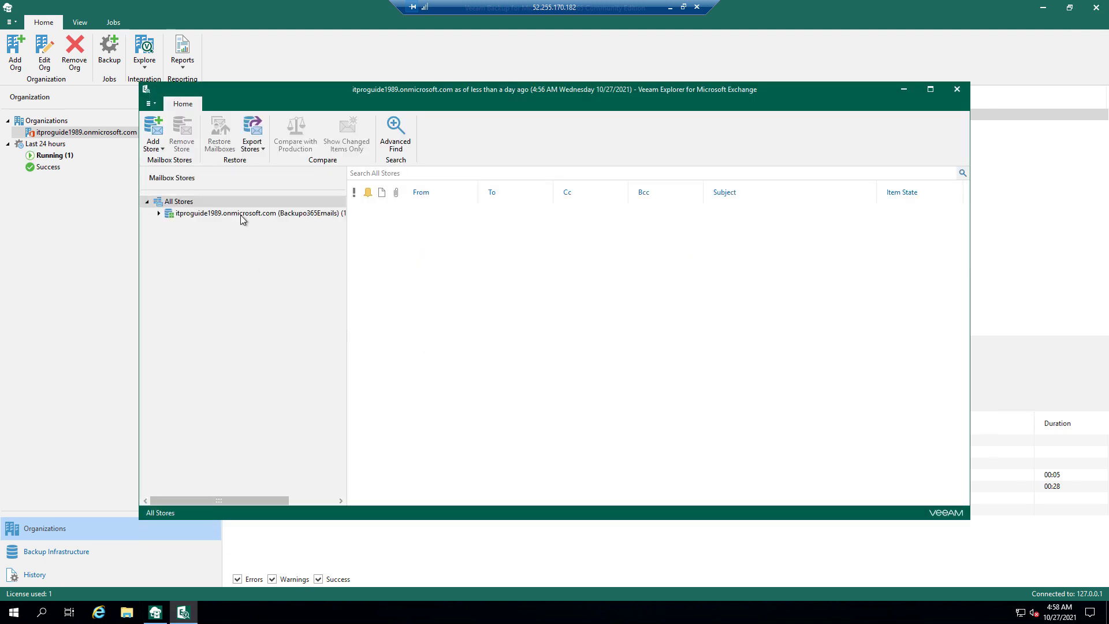
double_click(240, 215)
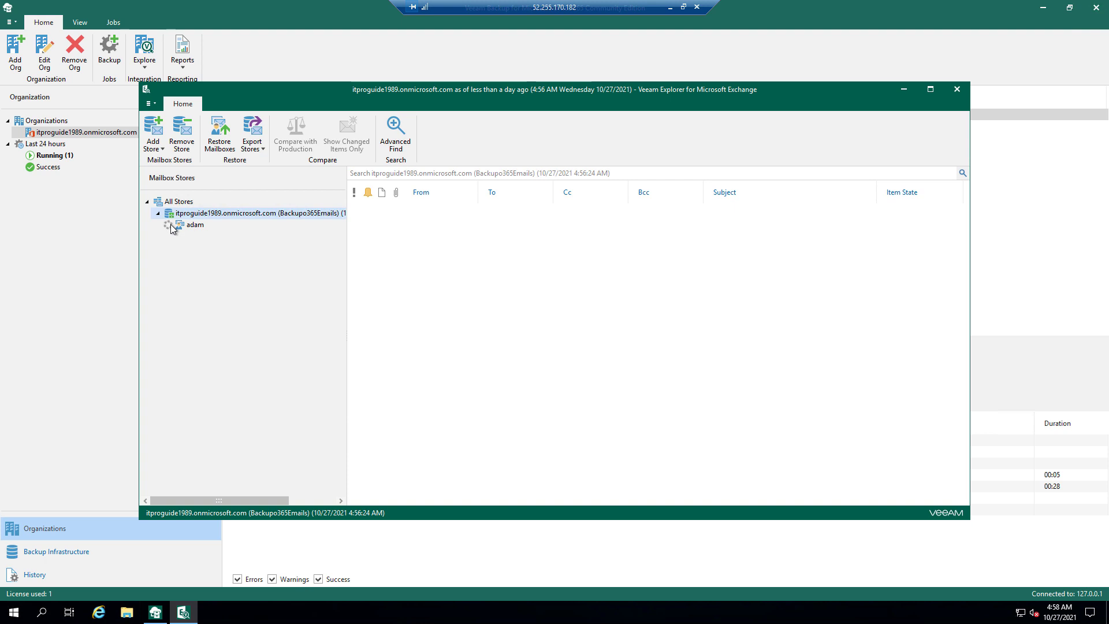
click(172, 226)
click(170, 225)
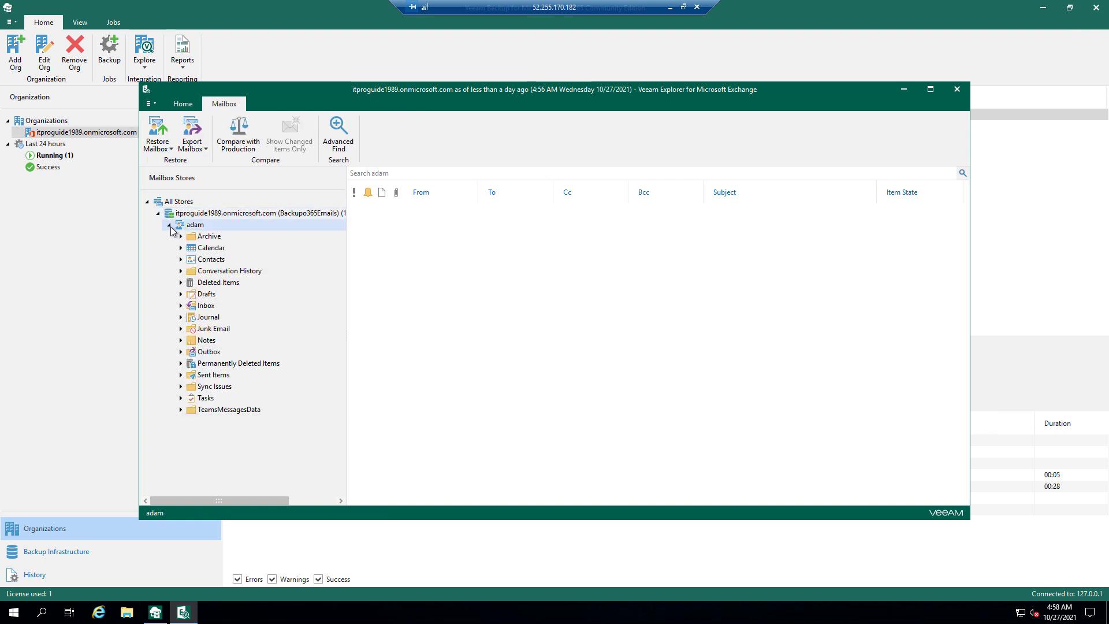
click(203, 308)
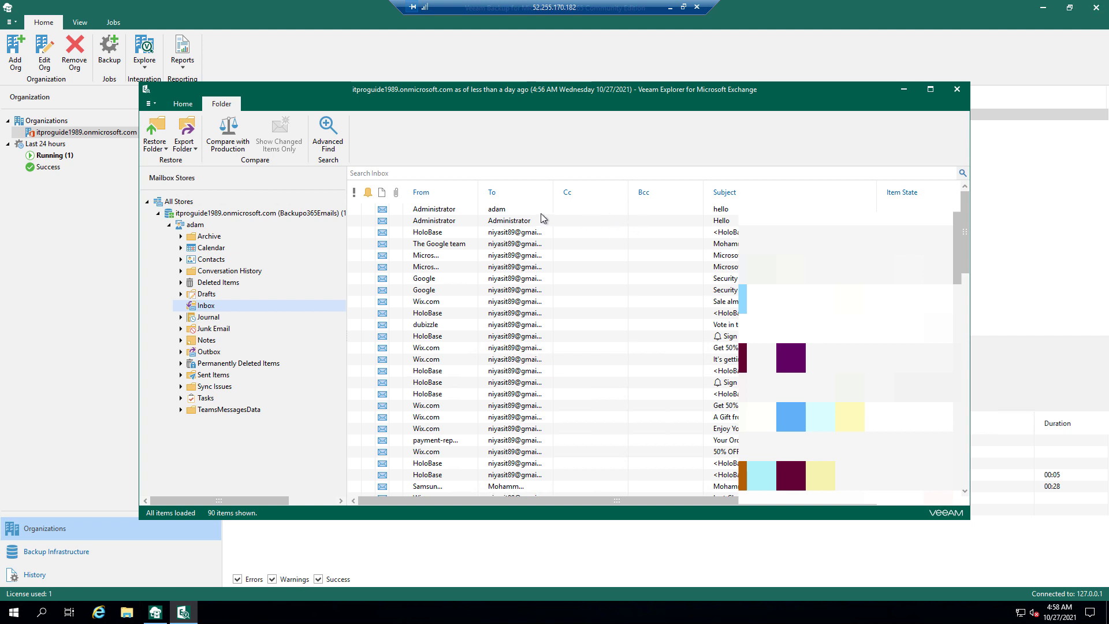
click(541, 300)
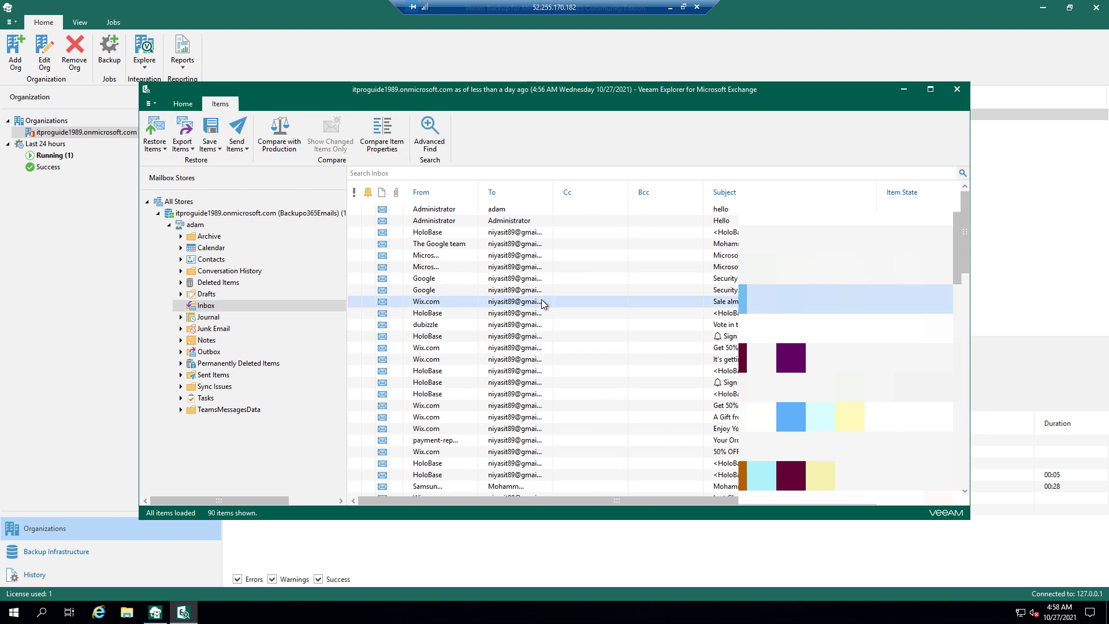
- Try exporting the Wix.com message to .pst and dismiss the Outlook-not-installed warning
right_click(542, 299)
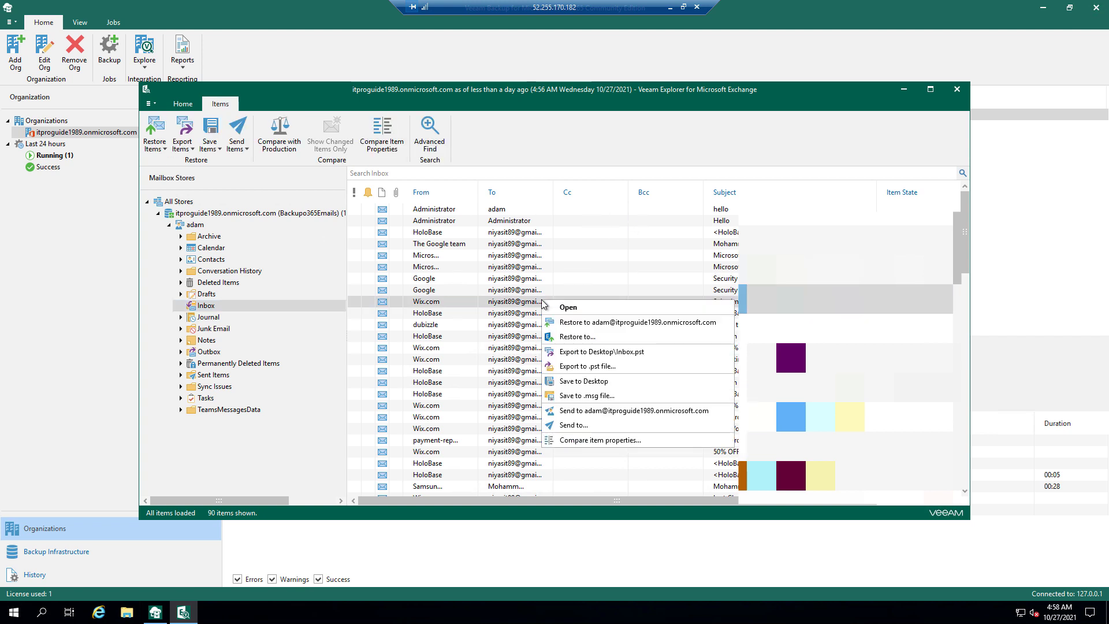
click(599, 367)
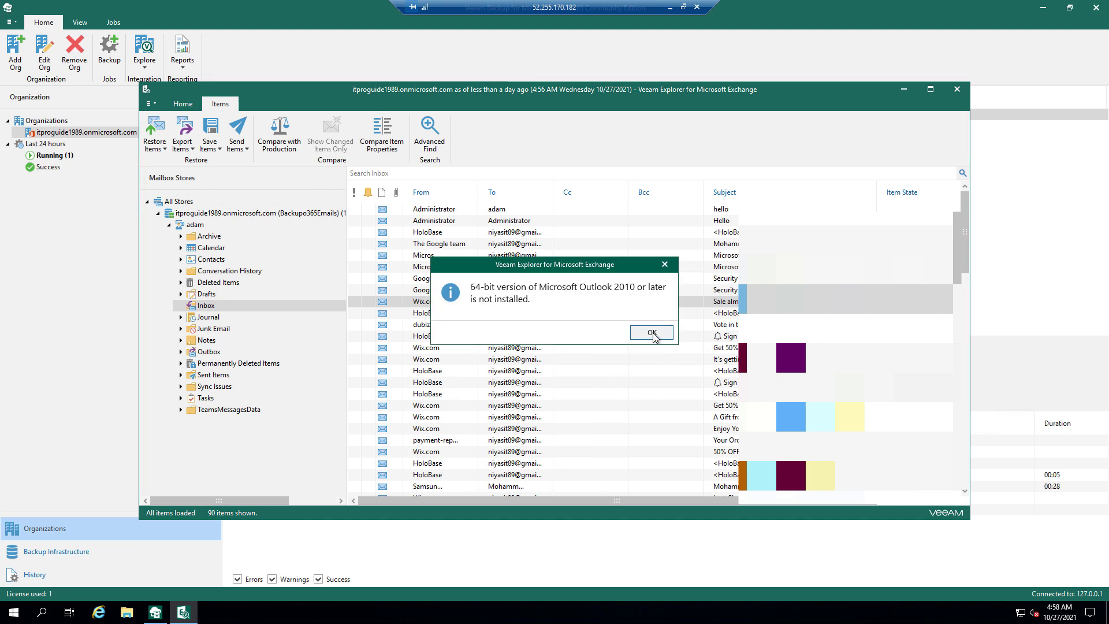
click(654, 335)
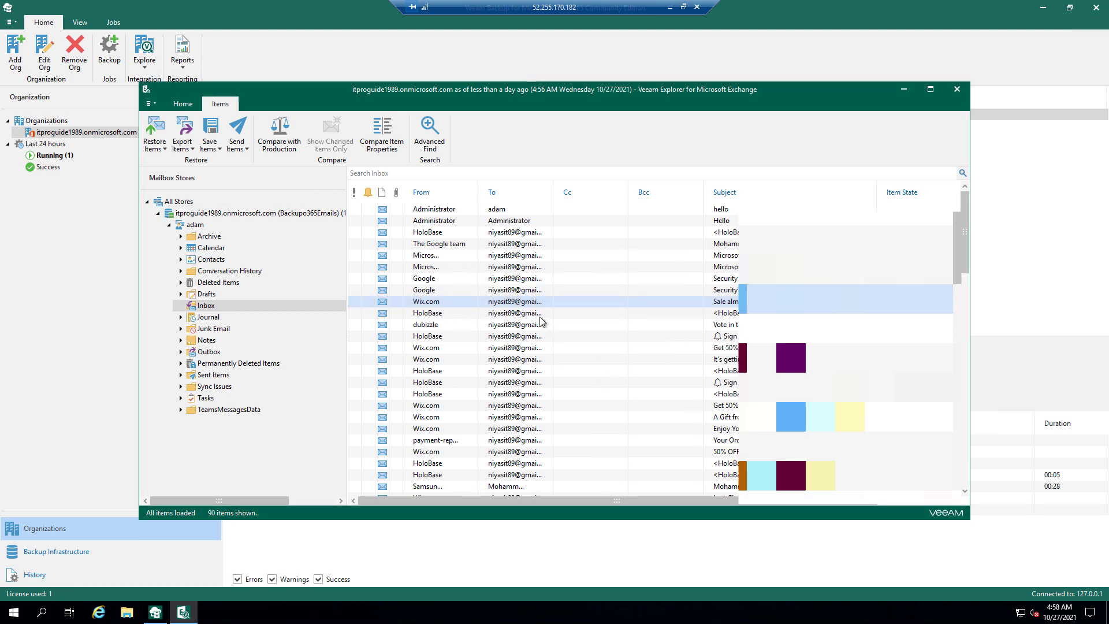
- Save the Wix.com message as a .msg file to the Desktop
right_click(527, 302)
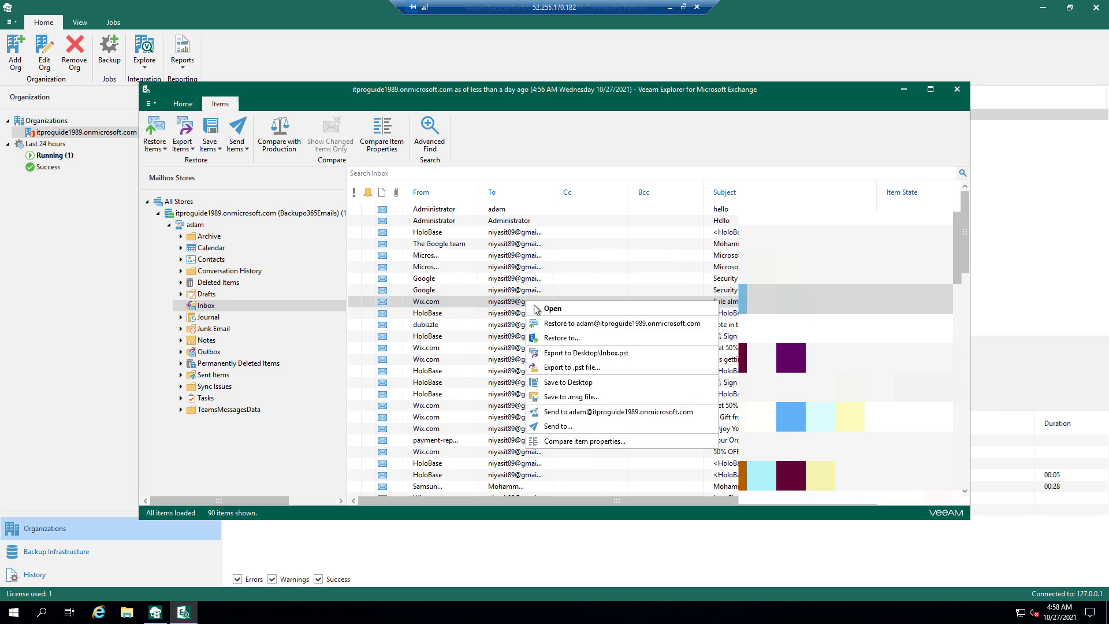
click(587, 396)
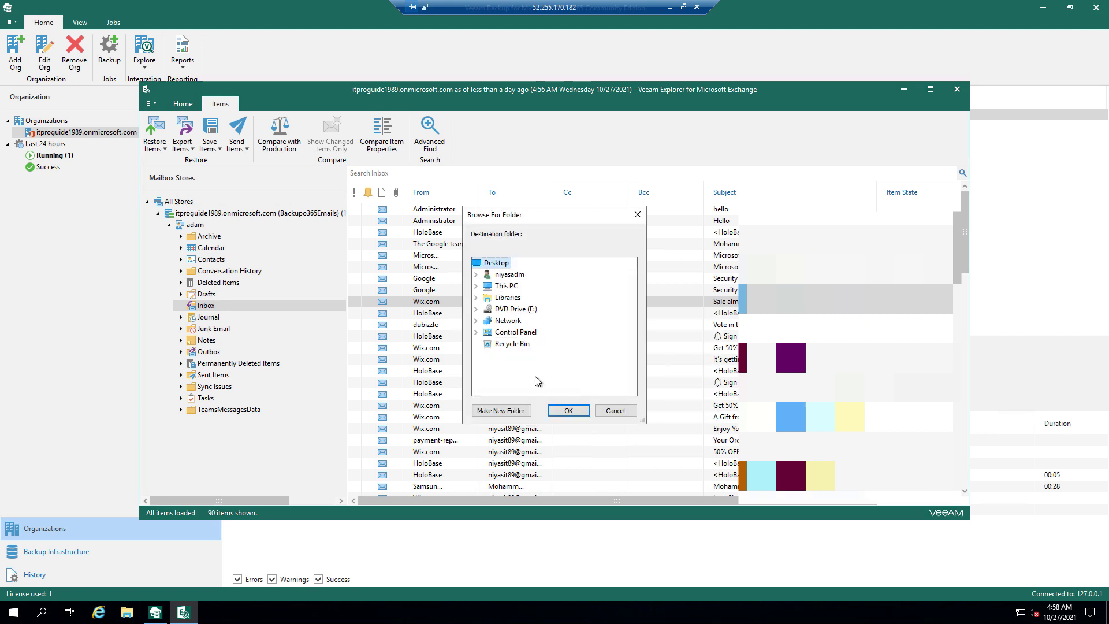
click(562, 410)
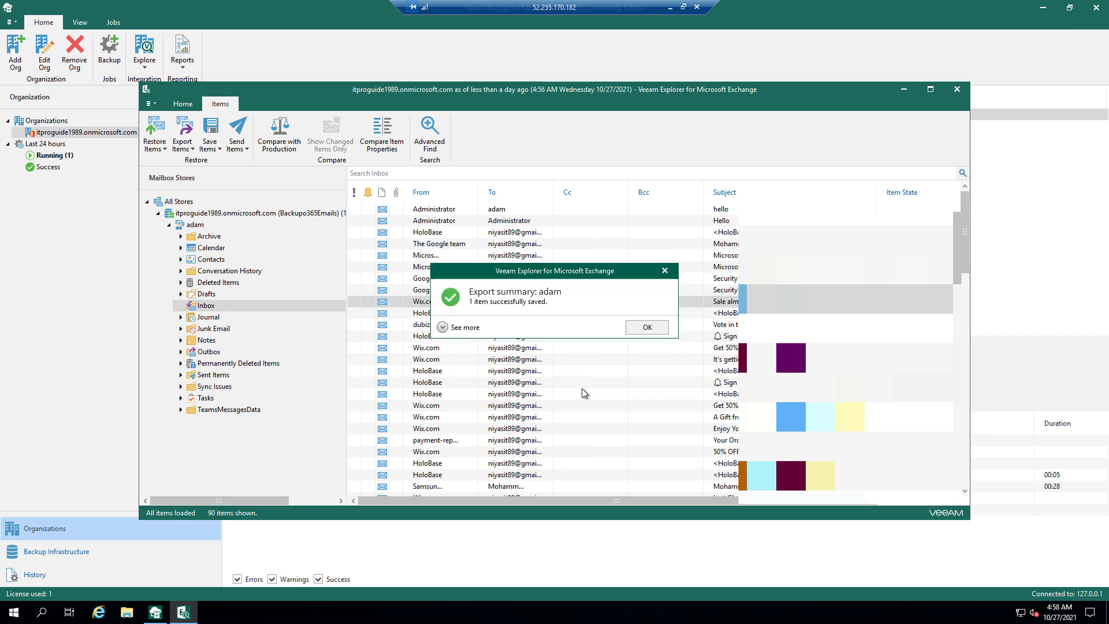
click(647, 327)
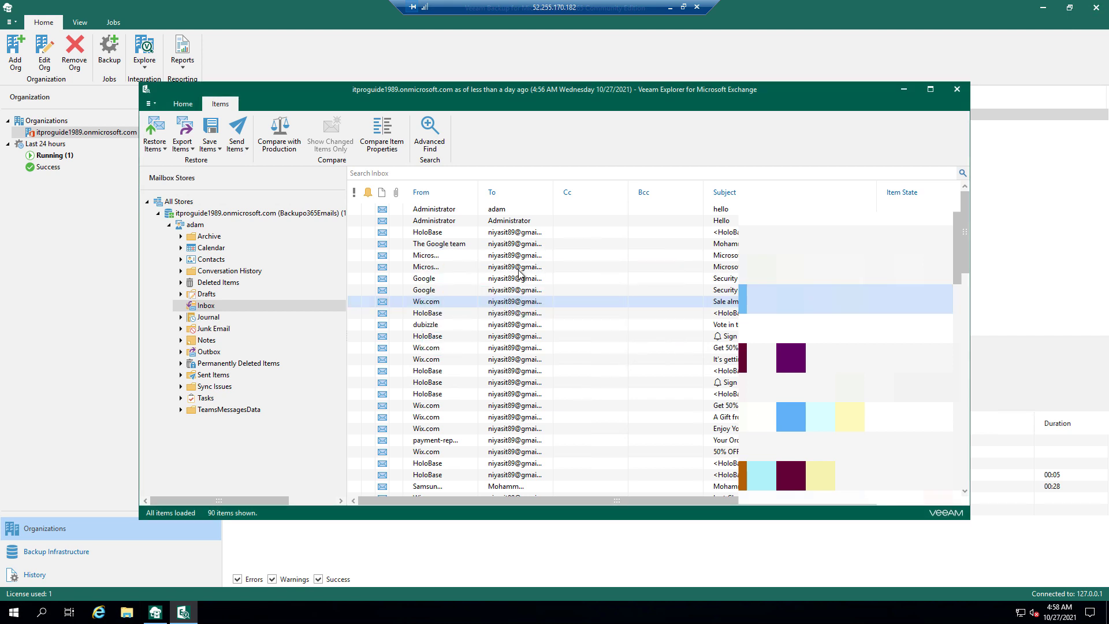
right_click(518, 271)
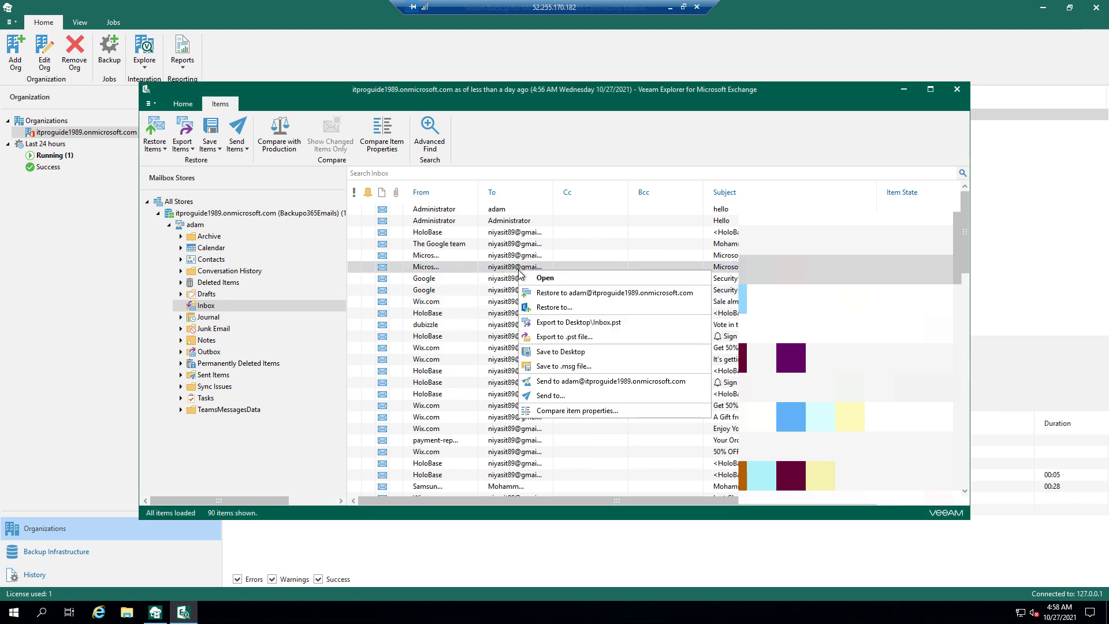
click(556, 292)
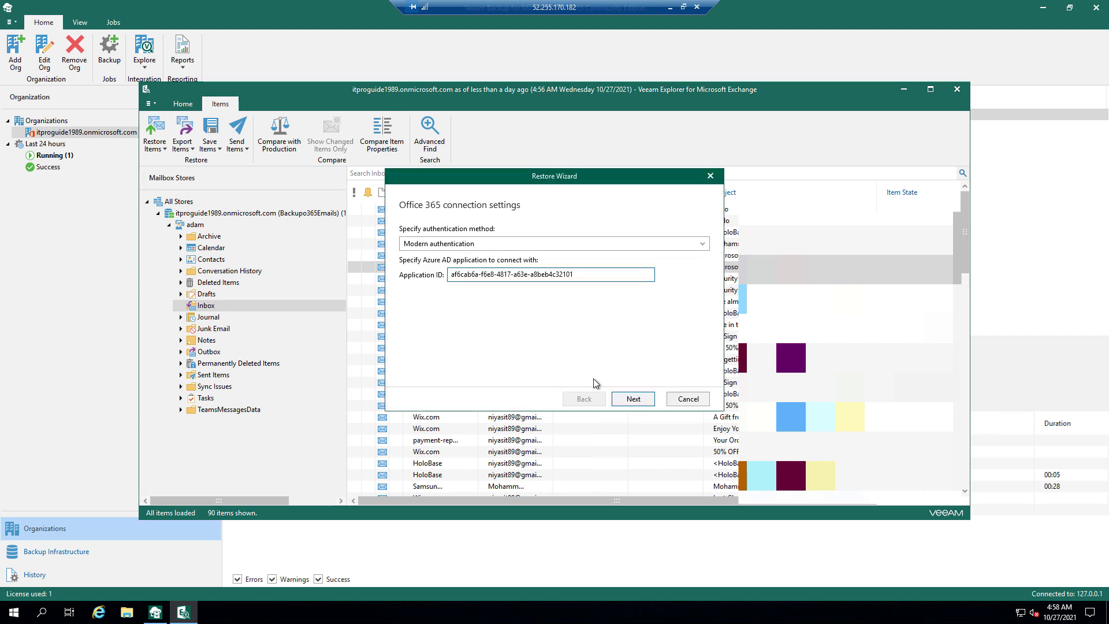
click(620, 399)
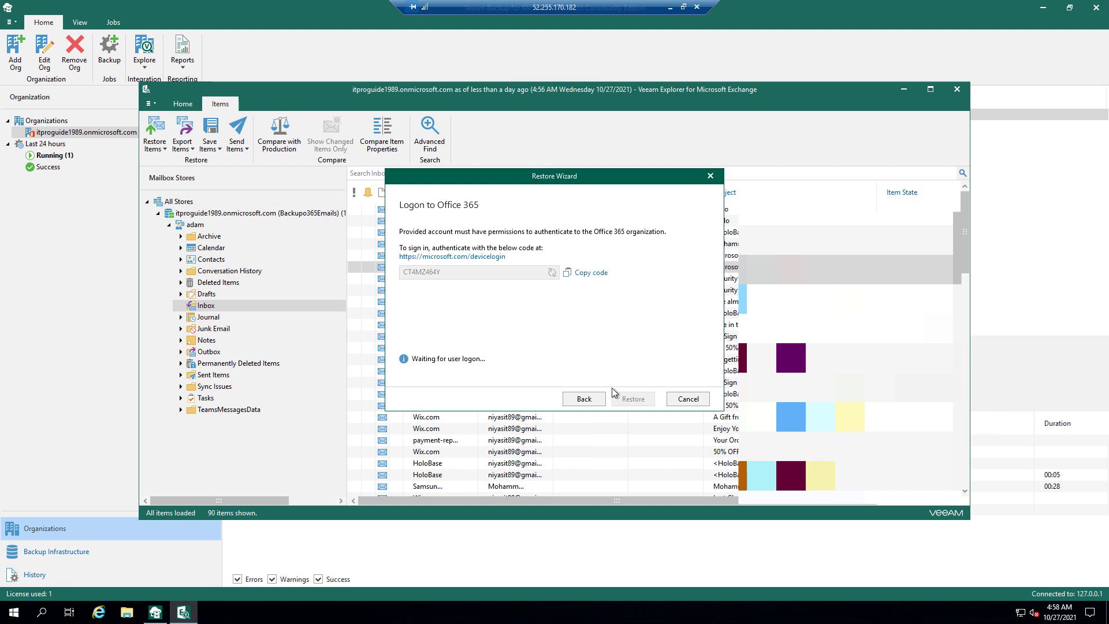
click(487, 257)
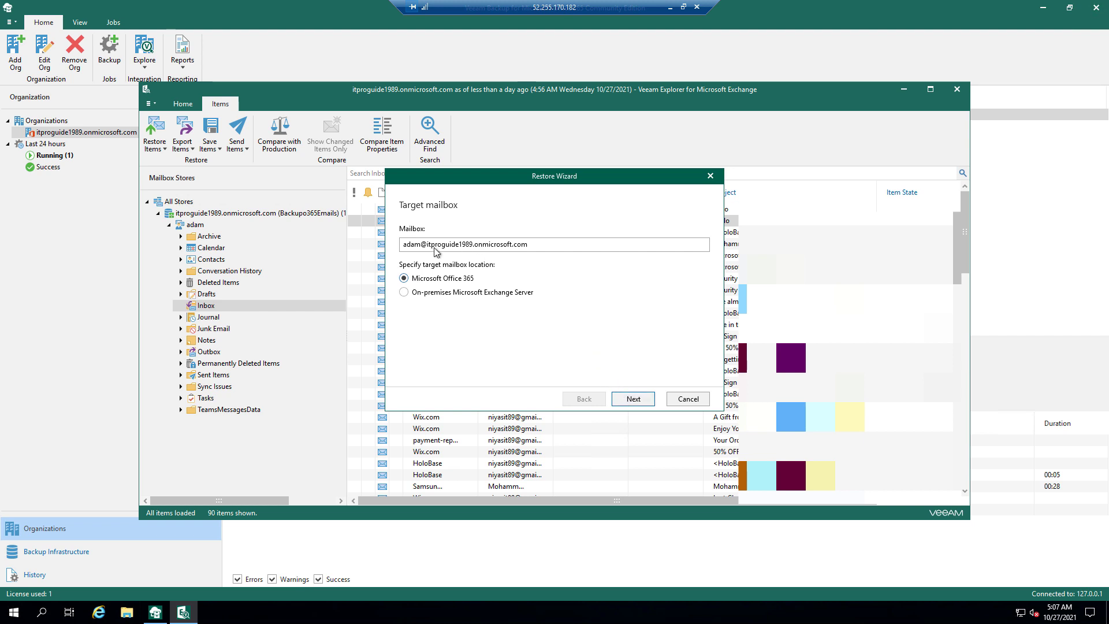
drag(421, 245, 395, 251)
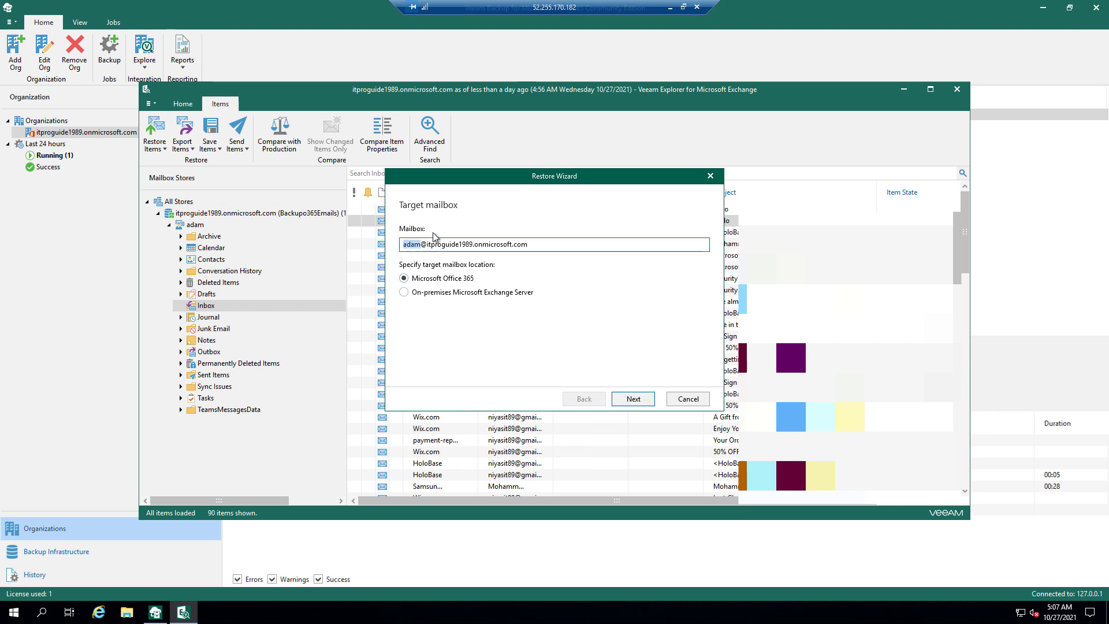
click(675, 398)
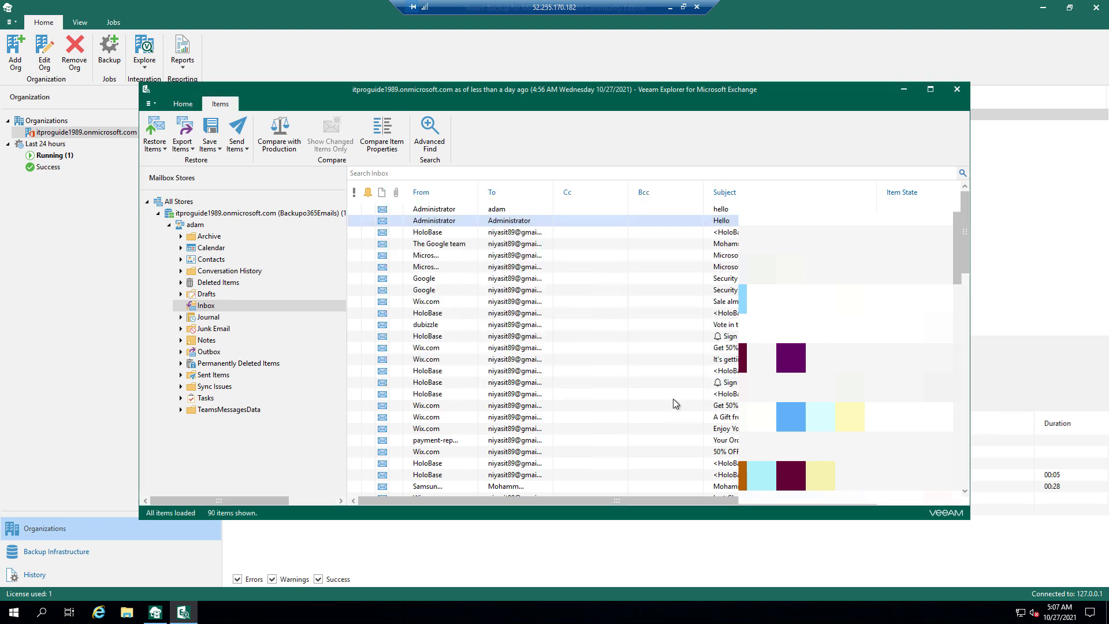
- Restore the Administrator 'Hello' message to another mailbox, editing the target mailbox address
right_click(416, 222)
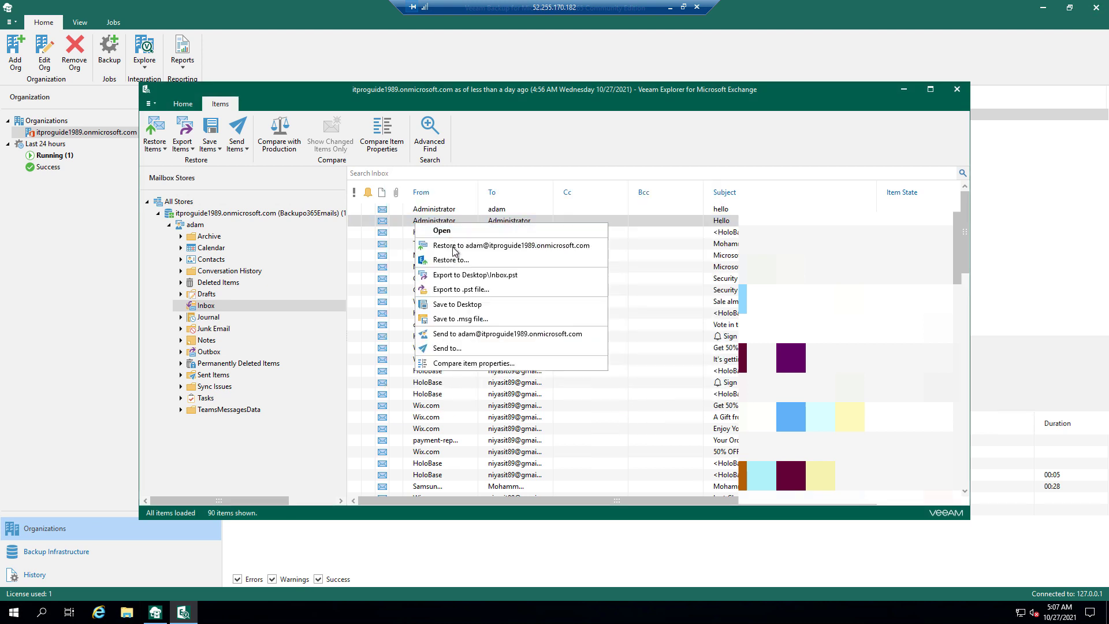
click(455, 261)
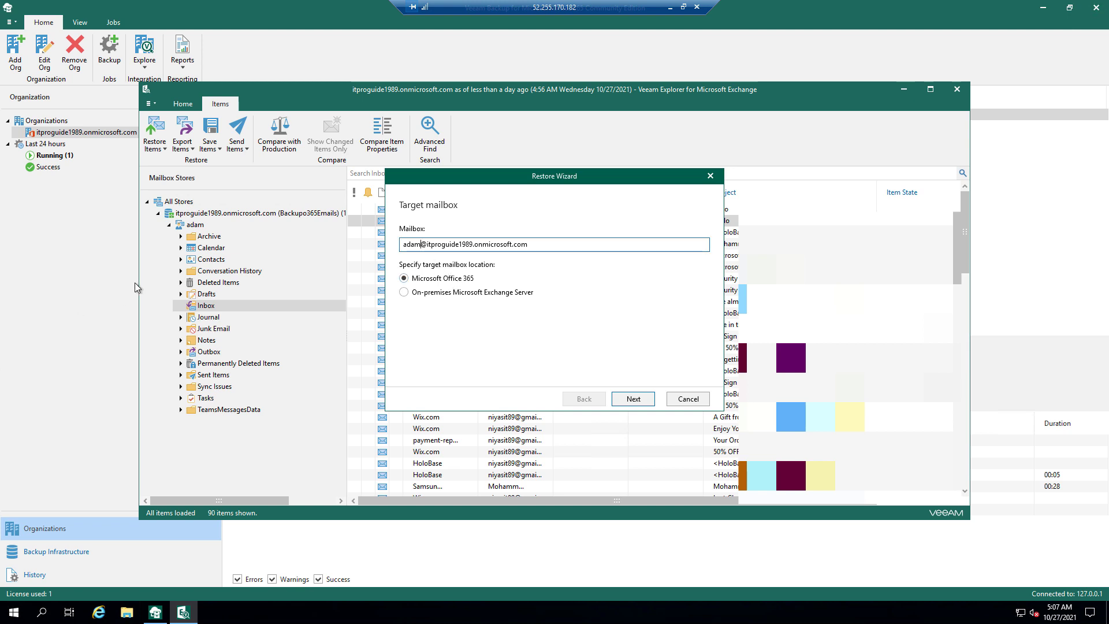
key(BackSpace)
key(BackSpace)
text(m)
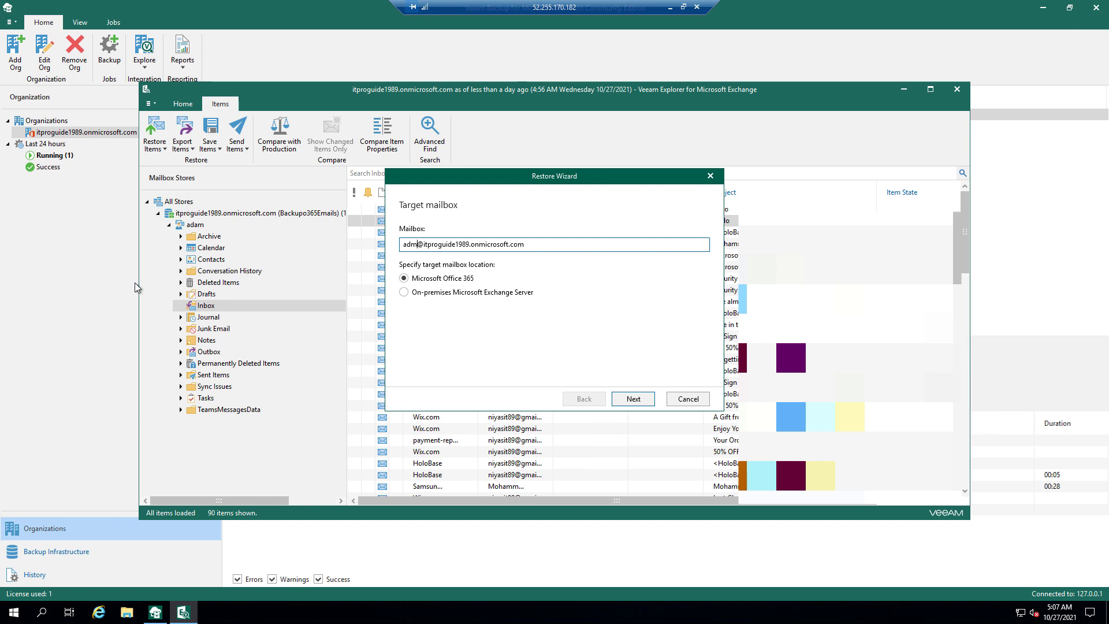
text(in@i)
click(638, 399)
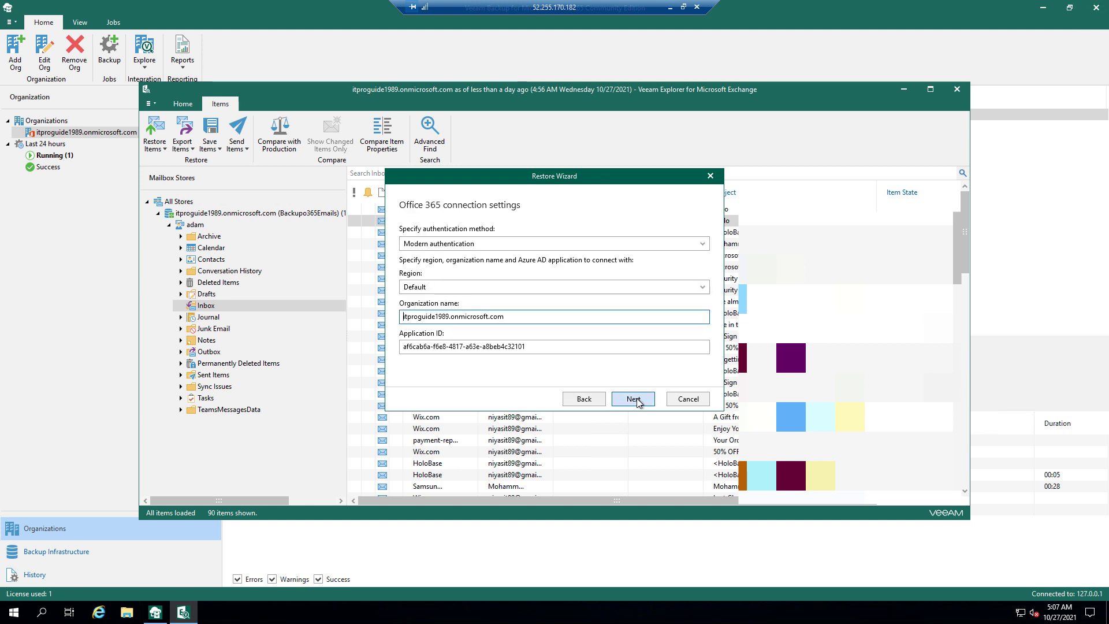
- Accept the connection settings, restore into the original folder, and confirm 1 item created
click(636, 399)
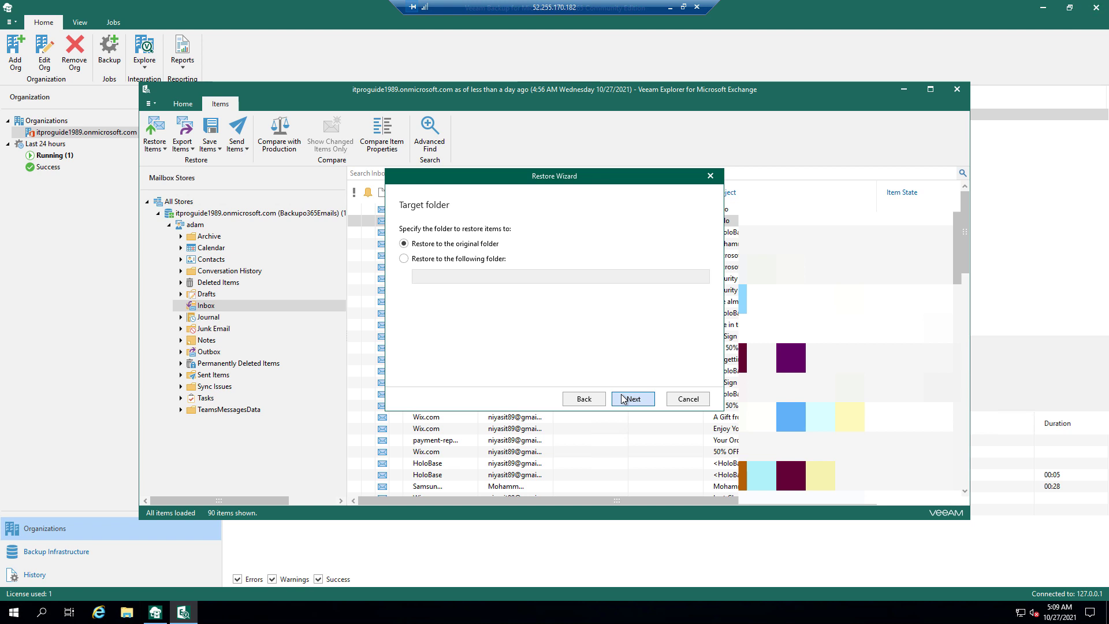
click(622, 399)
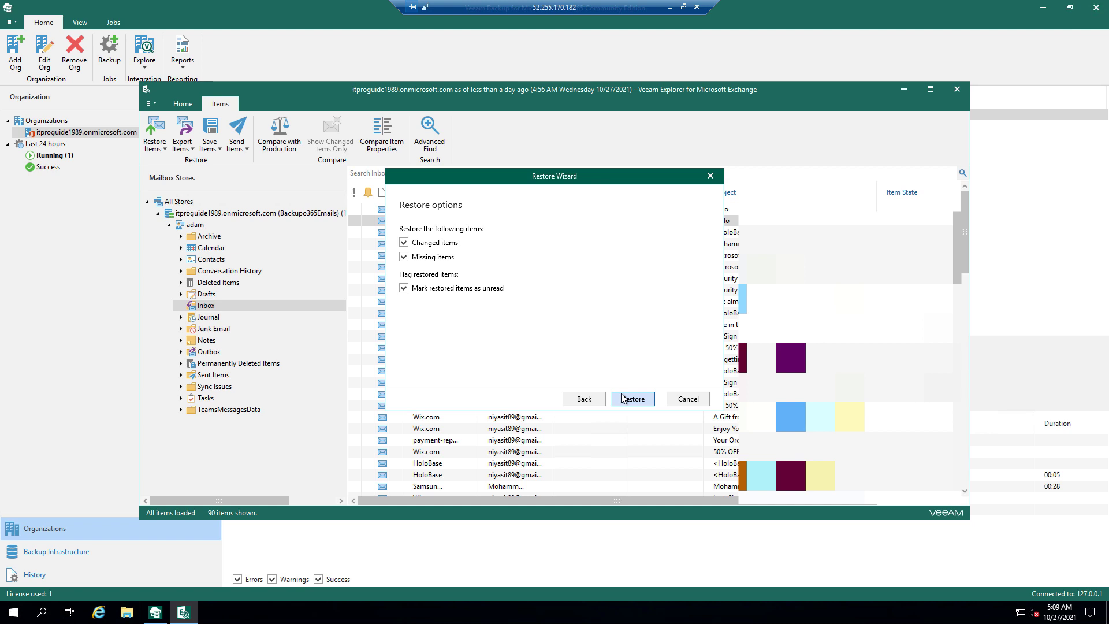
click(624, 397)
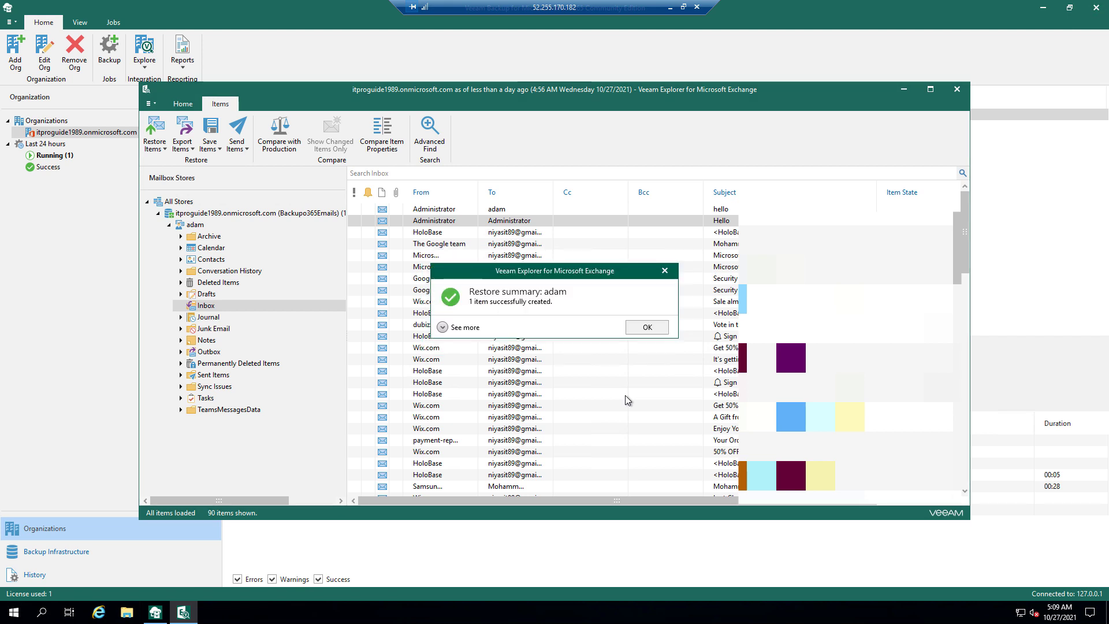
click(640, 330)
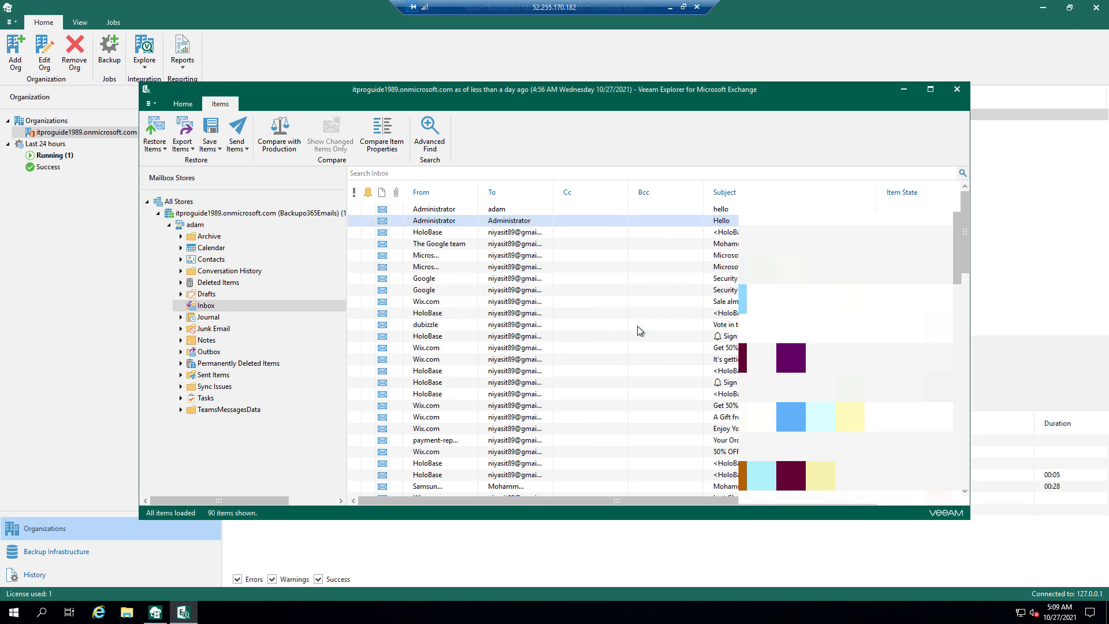